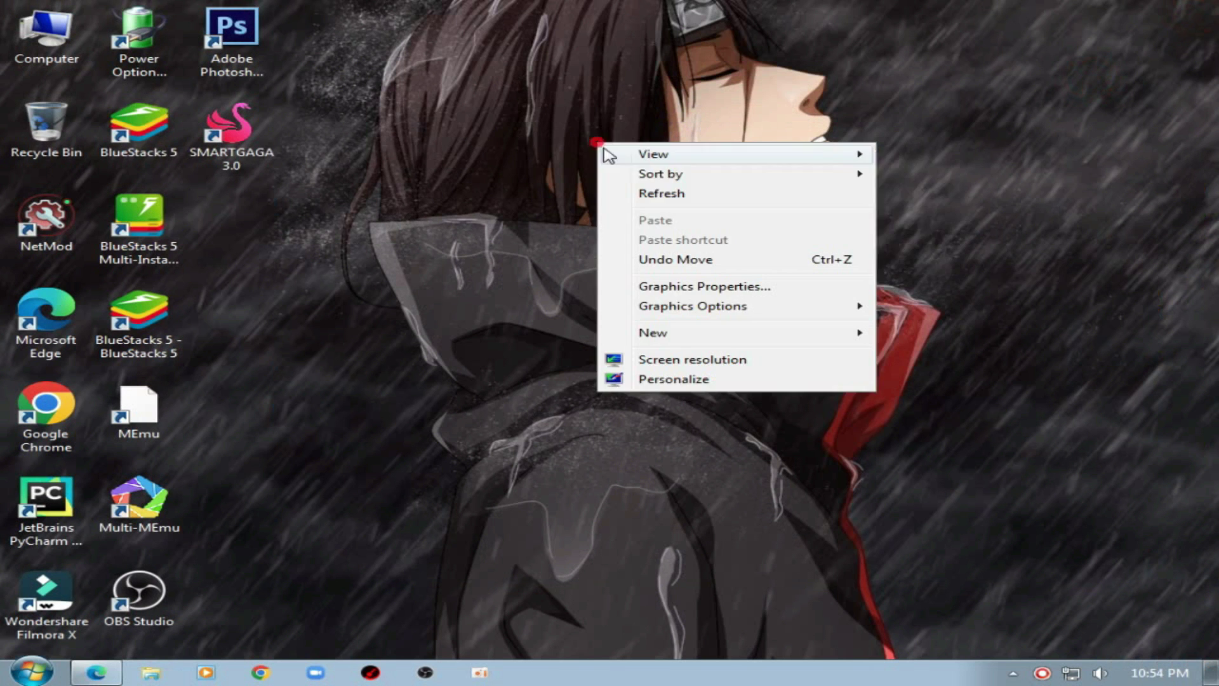
left_click(722, 196)
right_click(613, 169)
left_click(664, 217)
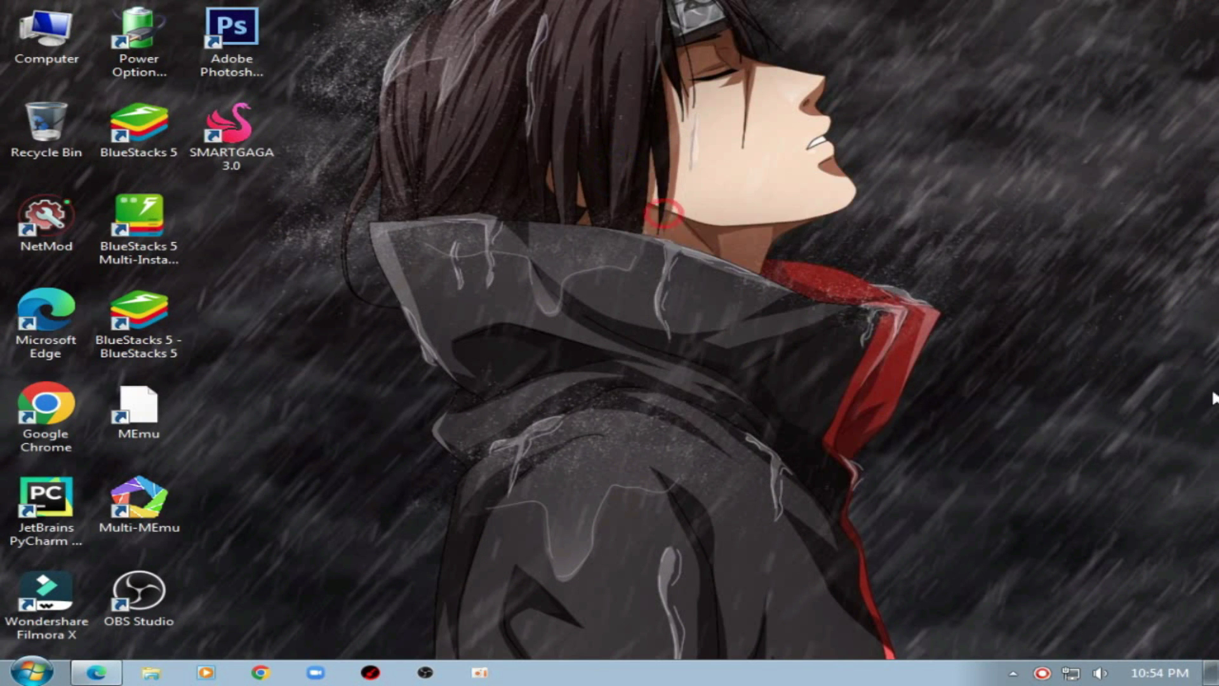
Switch to Microsoft Edge, look through The World Of PC channel's uploaded videos, and close the browser
left_click(96, 671)
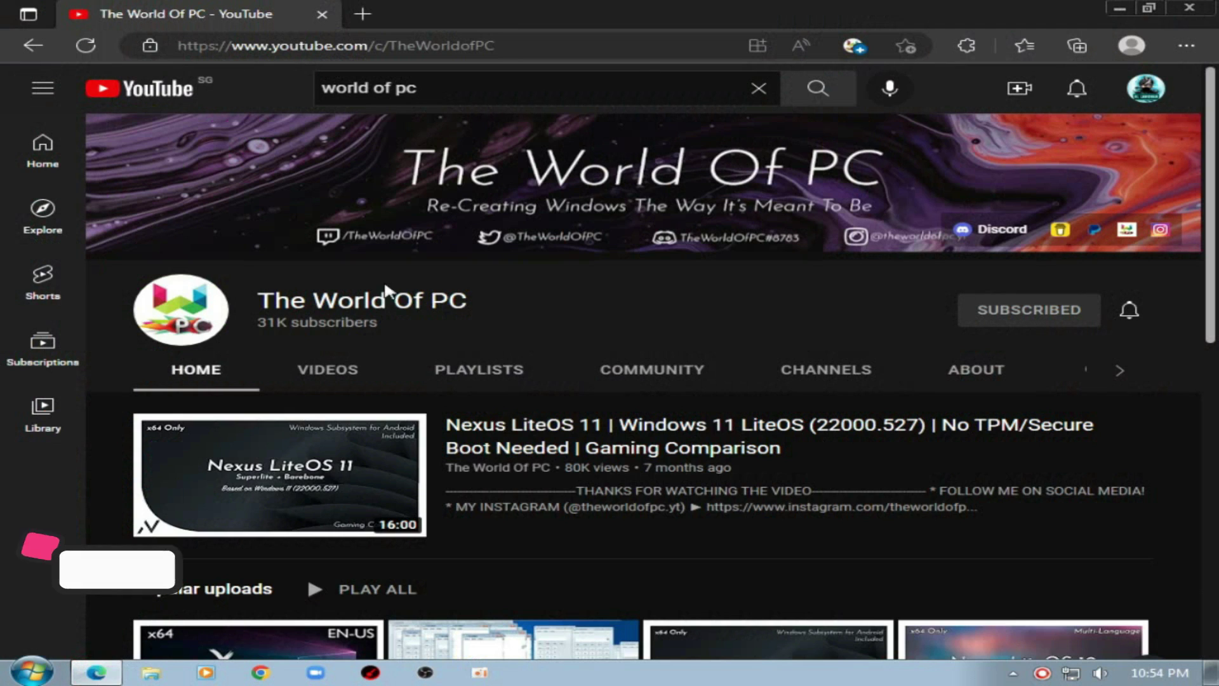
triple_click(479, 303)
left_click(294, 370)
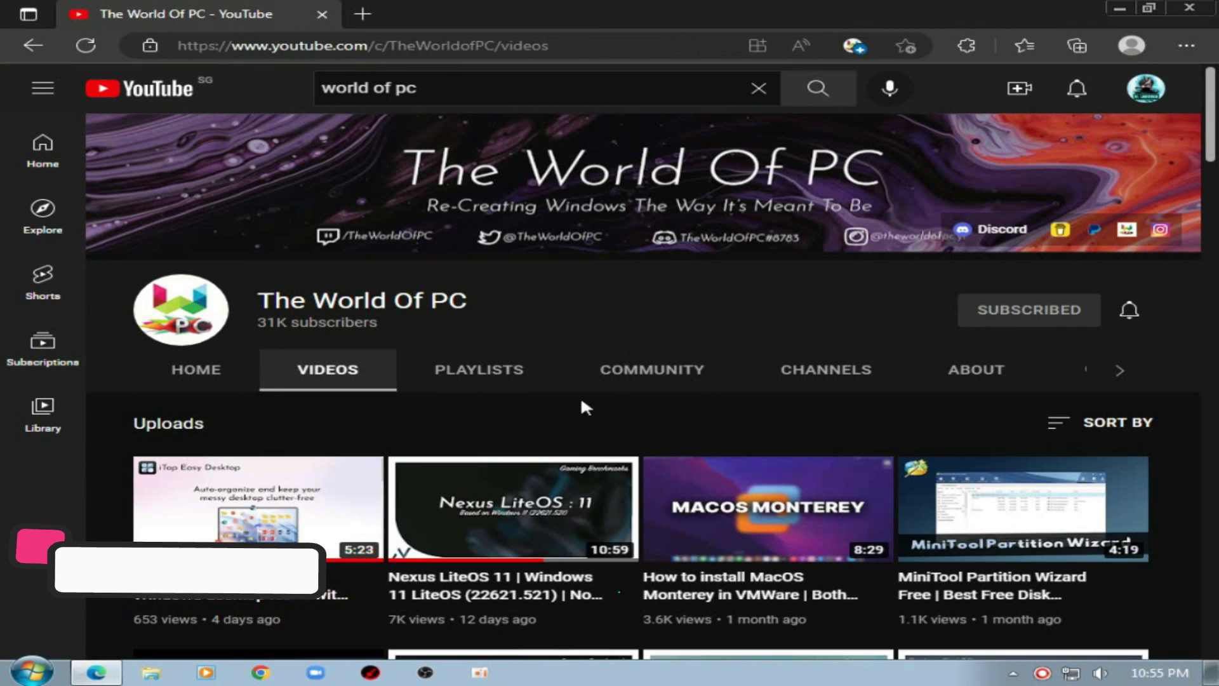
scroll(430, 400, "down", 15)
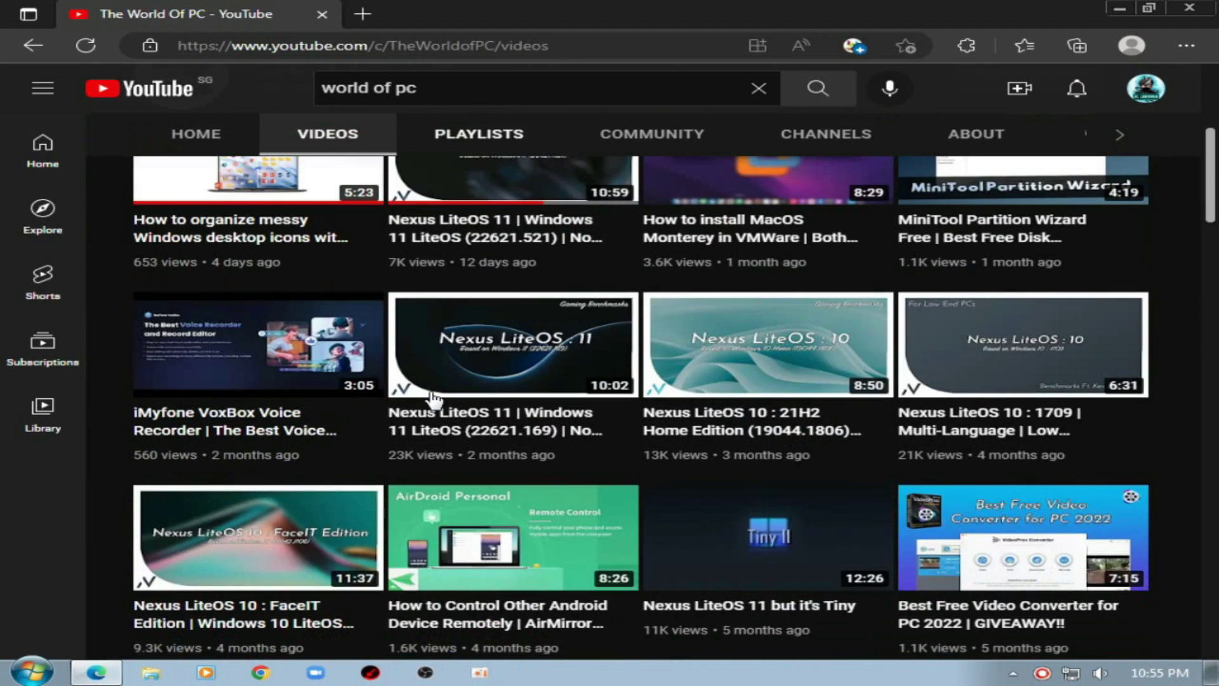
scroll(436, 404, "down", 10)
scroll(444, 404, "up", 13)
scroll(443, 403, "up", 15)
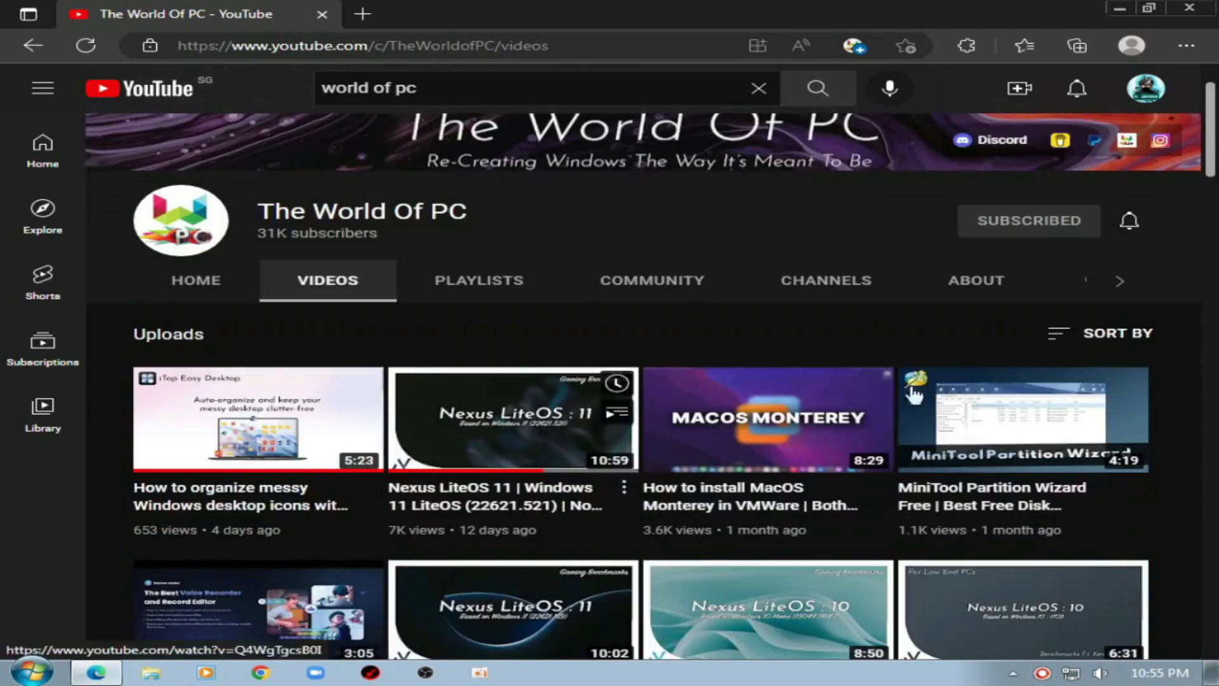
left_click(1180, 9)
right_click(633, 192)
left_click(716, 240)
right_click(503, 207)
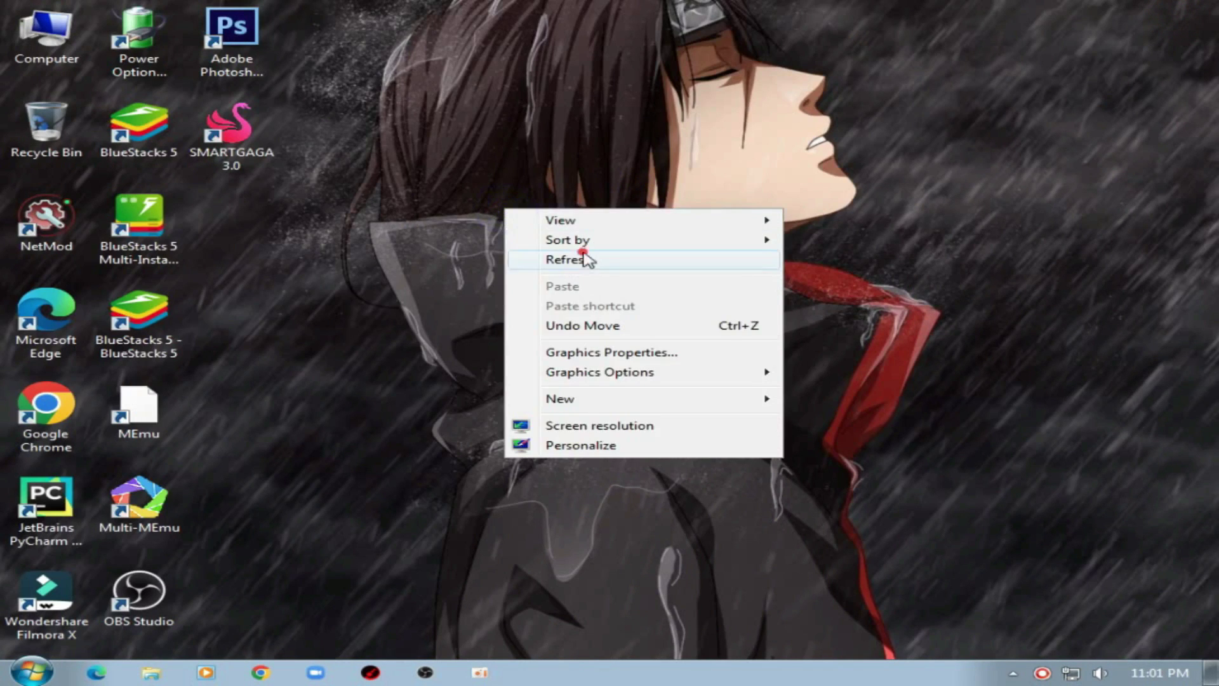
left_click(544, 257)
Open Windows Task Manager and examine the running processes and the CPU and memory performance
right_click(646, 674)
left_click(695, 628)
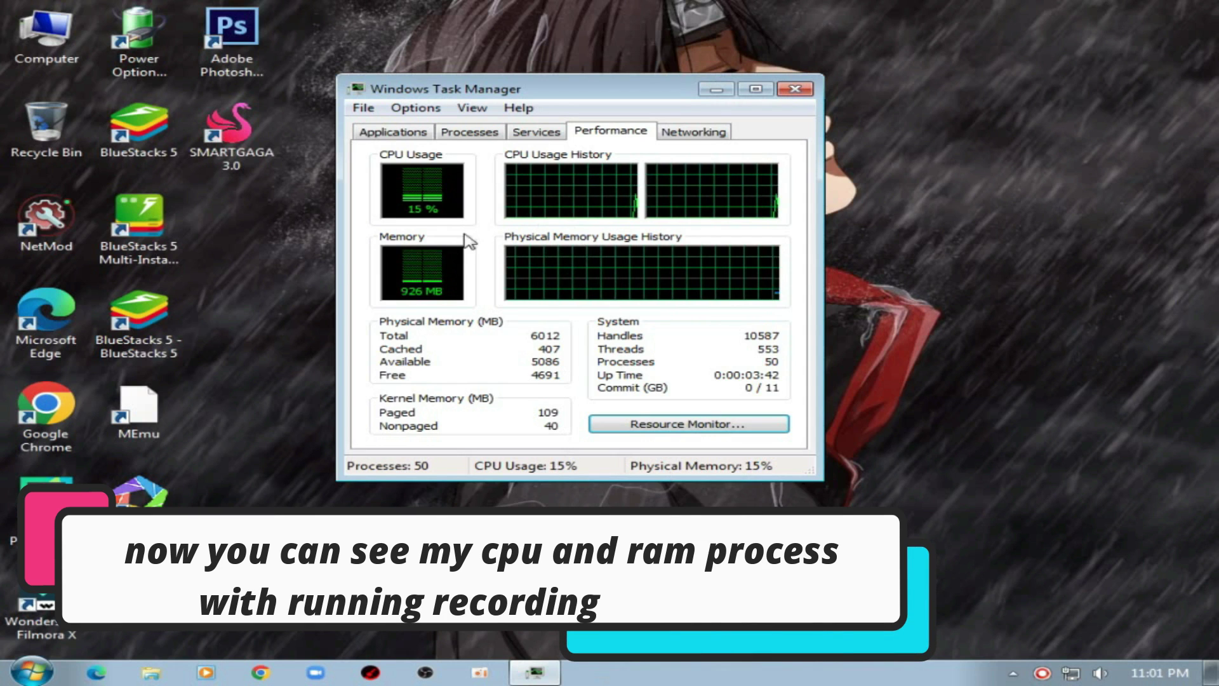
left_click(470, 132)
scroll(747, 308, "down", 3)
scroll(607, 189, "up", 3)
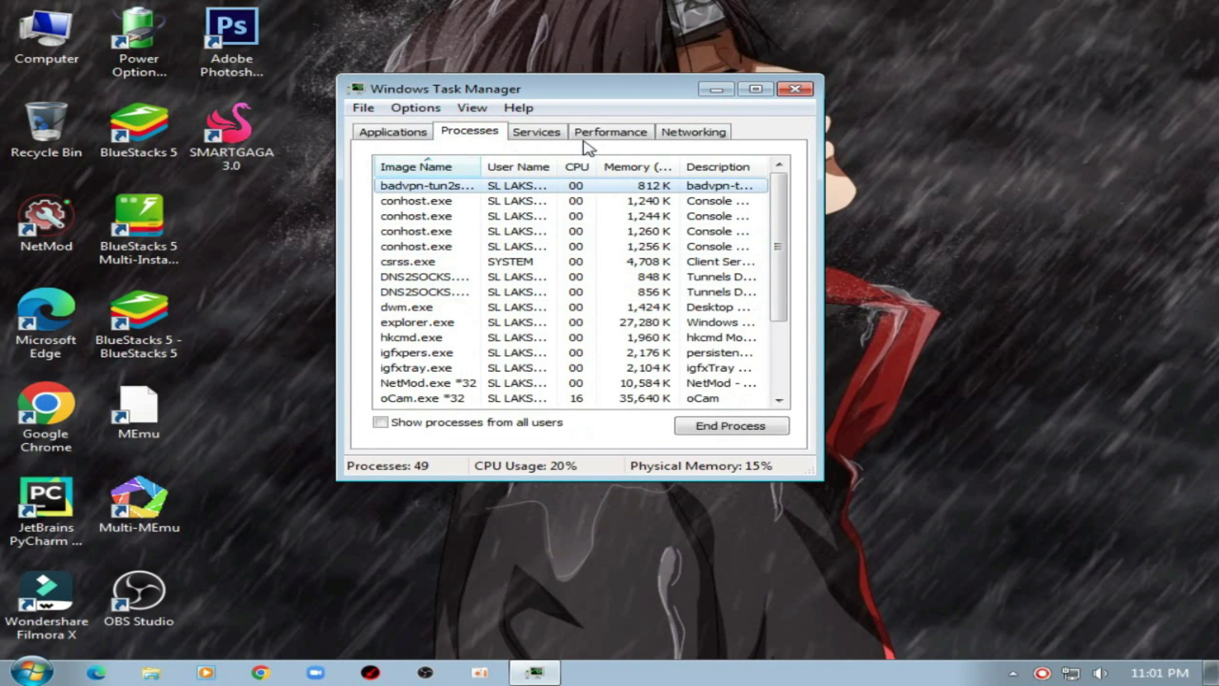
left_click(587, 133)
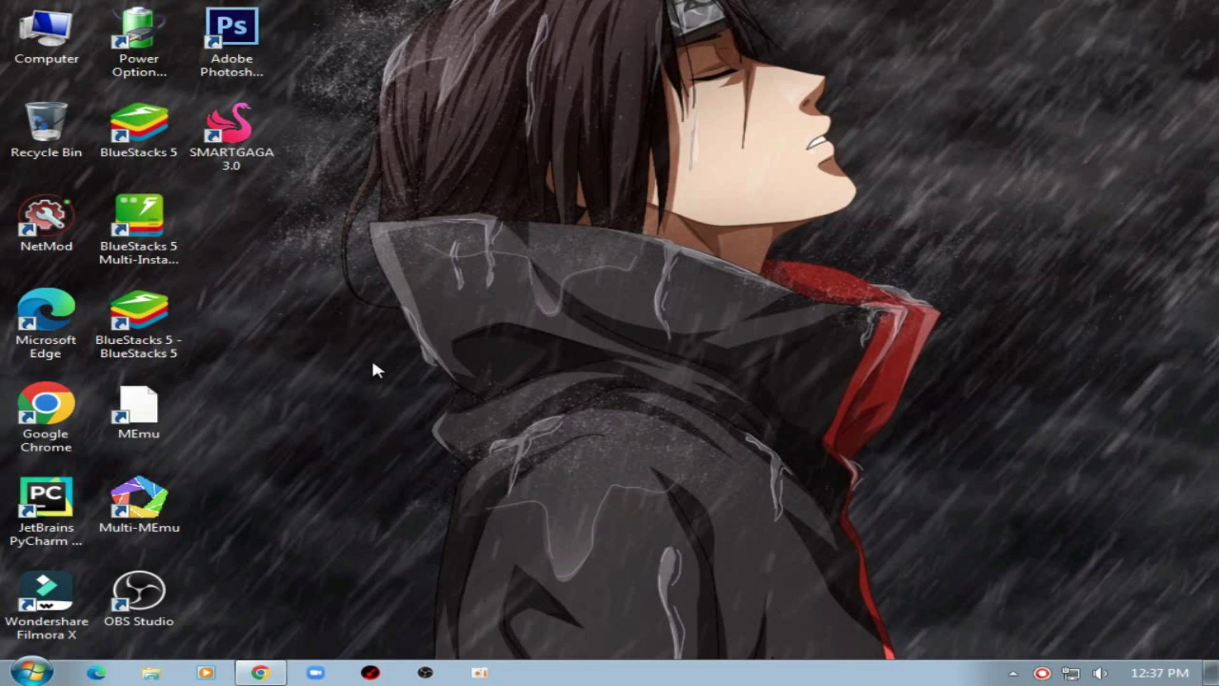
Switch to Chrome and download the Driver Booster 10 free trial installer from the IObit product page
right_click(373, 368)
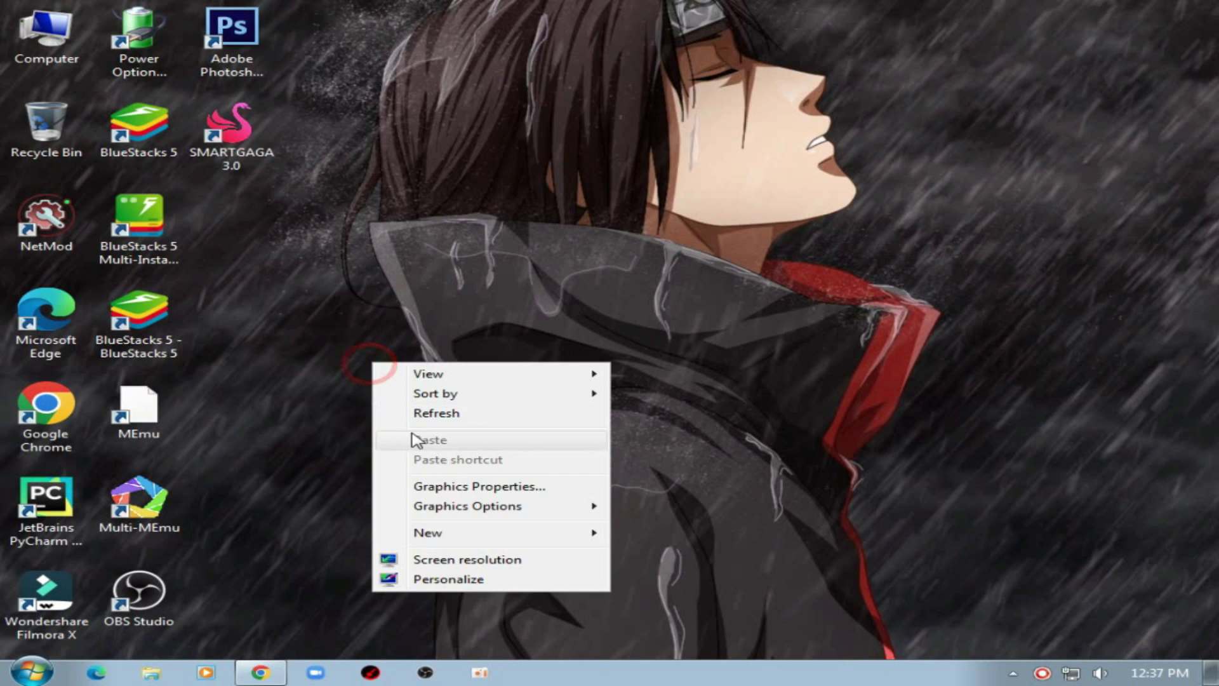
mouse_move(507, 348)
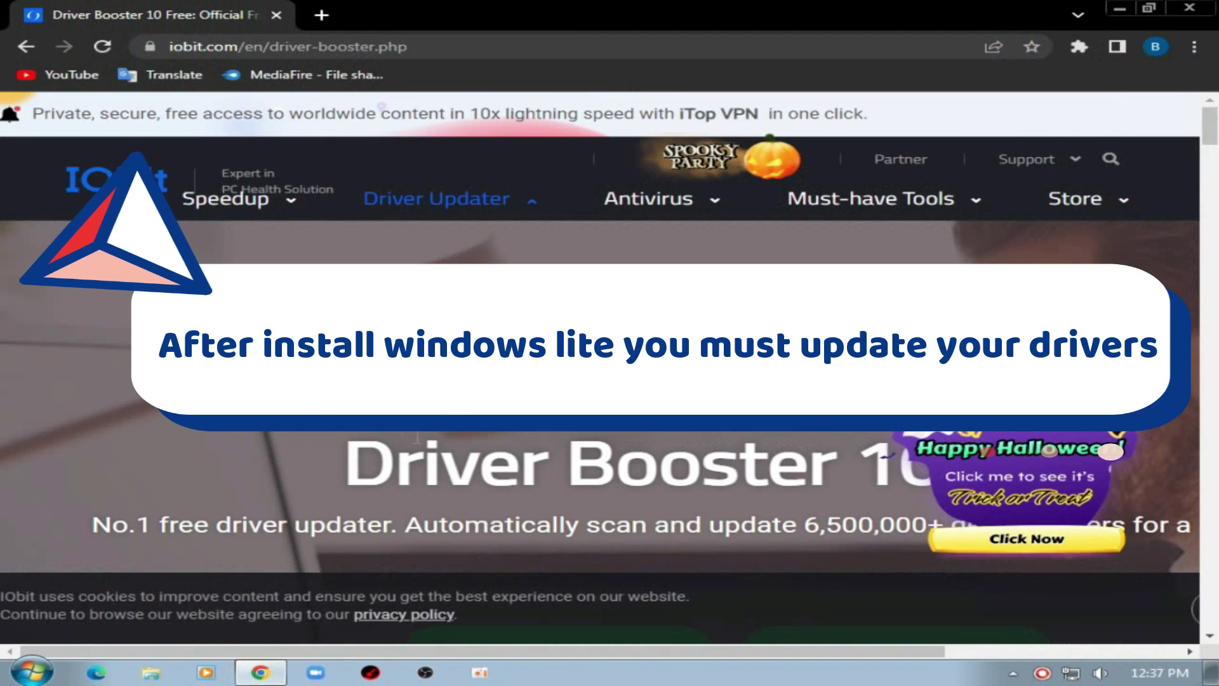
scroll(288, 203, "down", 4)
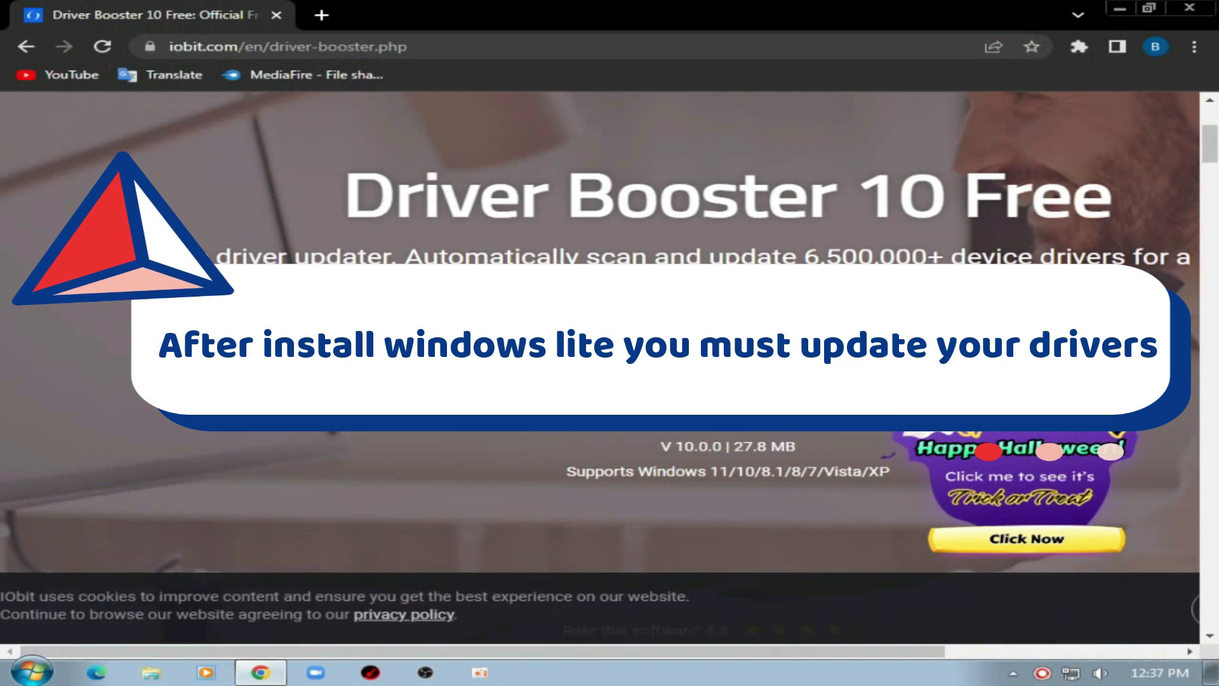
left_click_drag(342, 190, 1111, 200)
left_click(1067, 180)
scroll(878, 204, "down", 3)
scroll(783, 231, "up", 7)
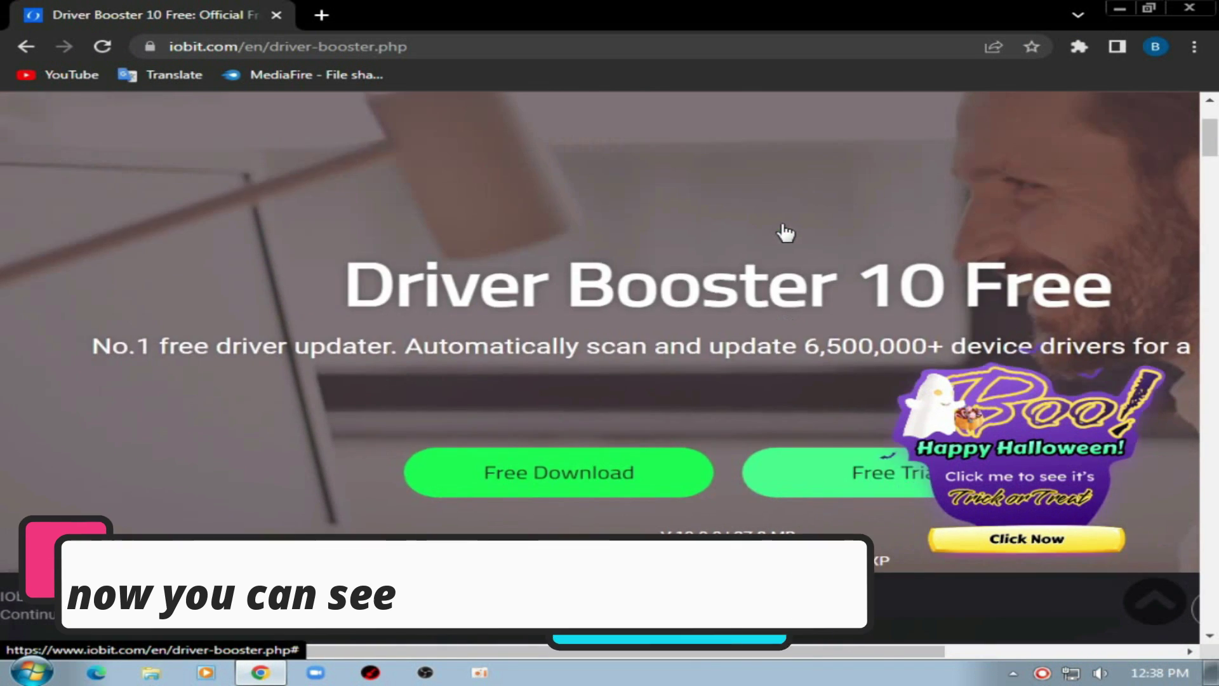
scroll(777, 259, "down", 8)
scroll(506, 648, "right", 5)
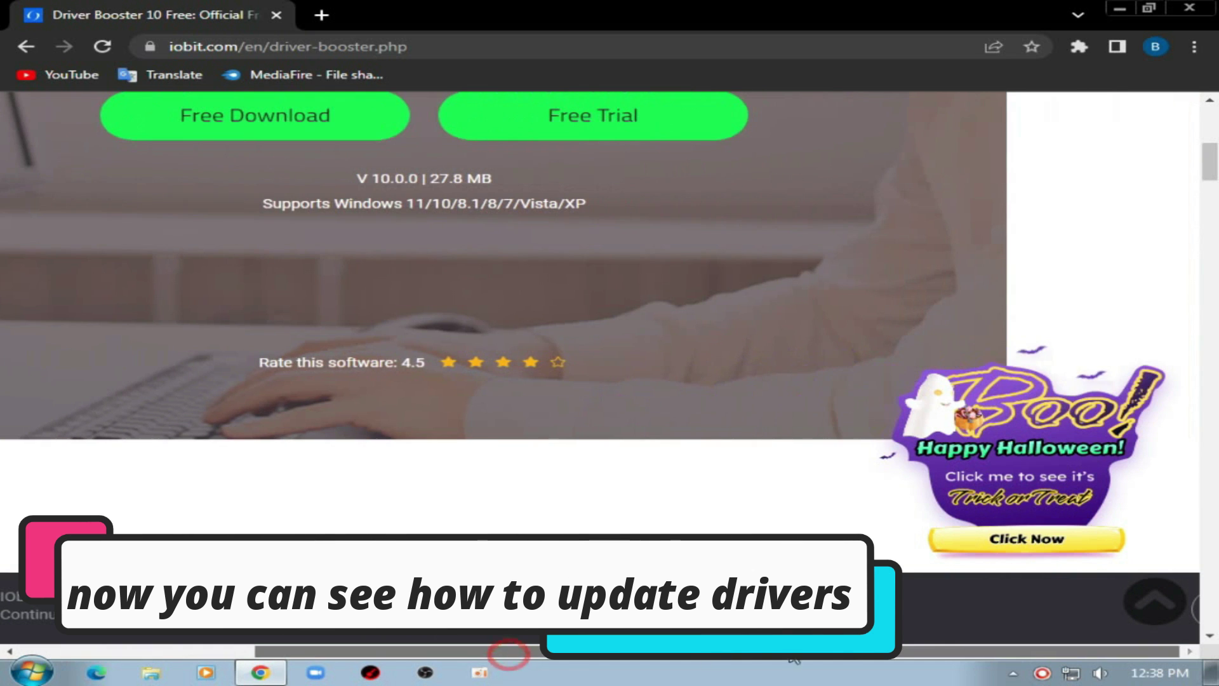
scroll(427, 604, "left", 4)
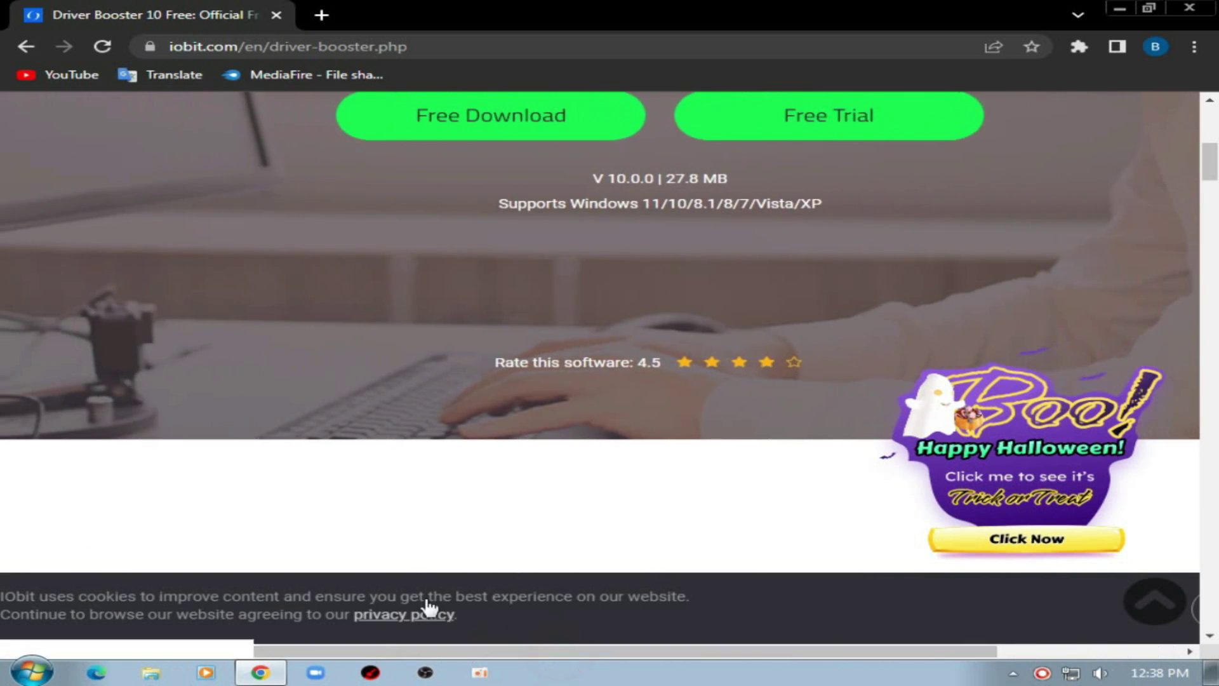
scroll(522, 449, "up", 5)
scroll(615, 408, "down", 3)
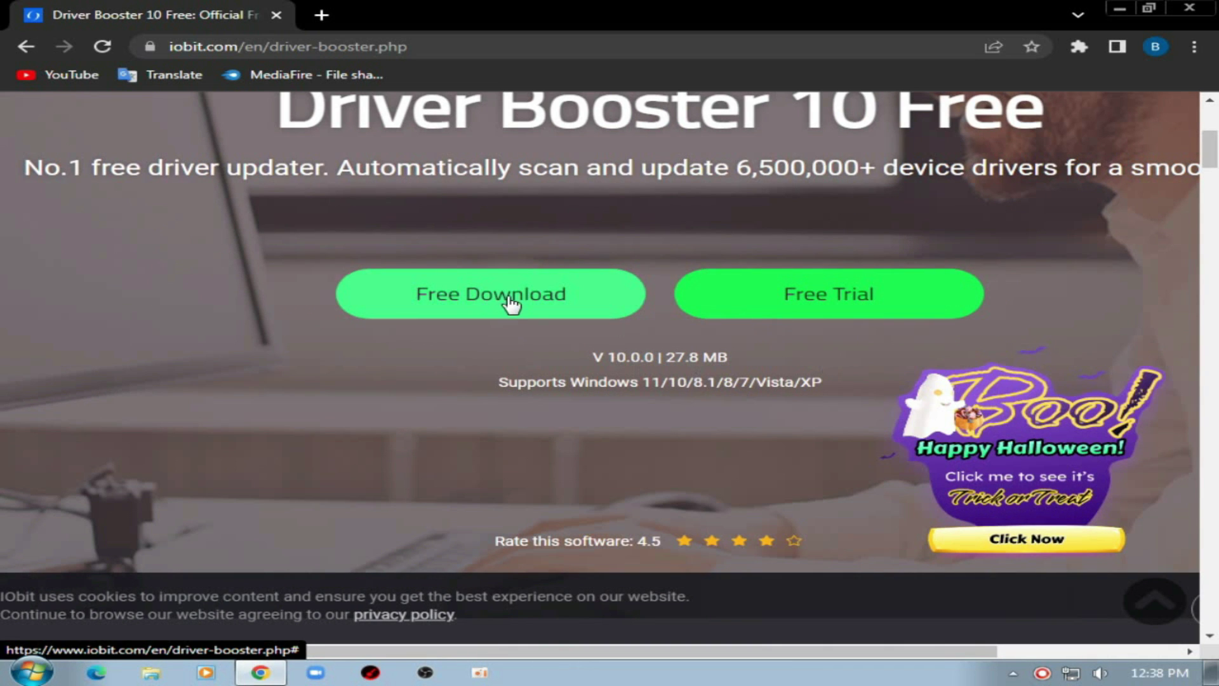
left_click(761, 302)
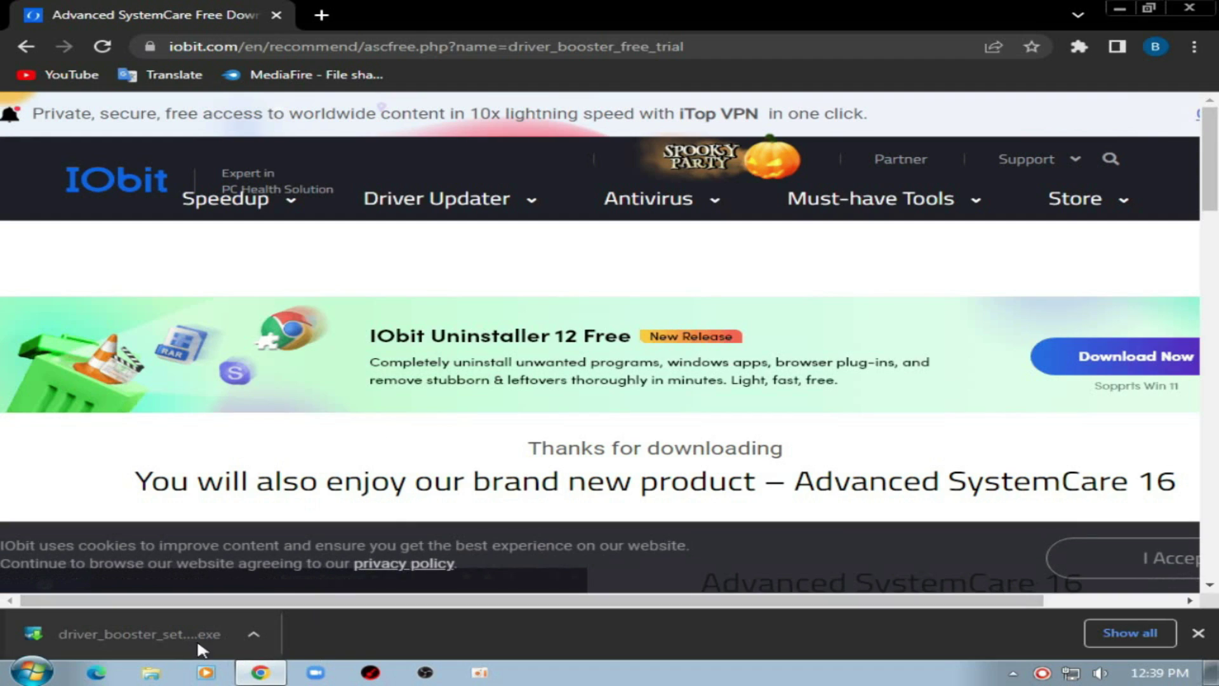
Close the browser and run driver_booster_setup_trial from the desktop as administrator
left_click(1189, 8)
right_click(802, 62)
left_click(893, 109)
left_click_drag(697, 219, 697, 323)
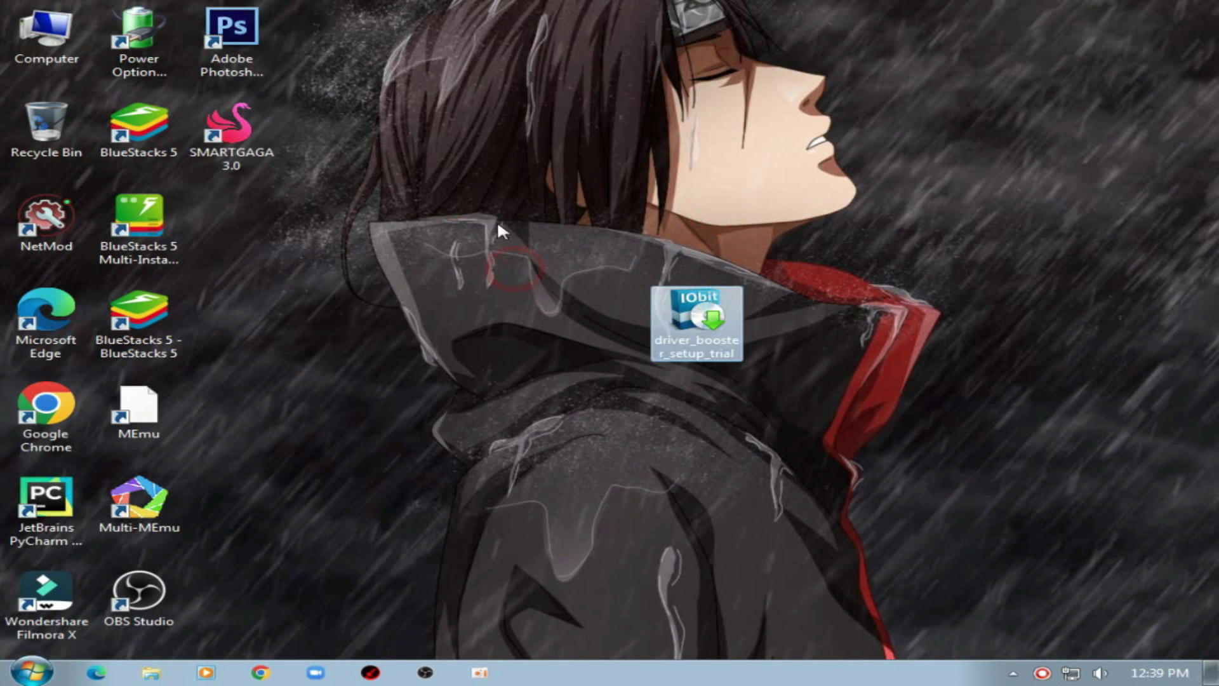
right_click(718, 321)
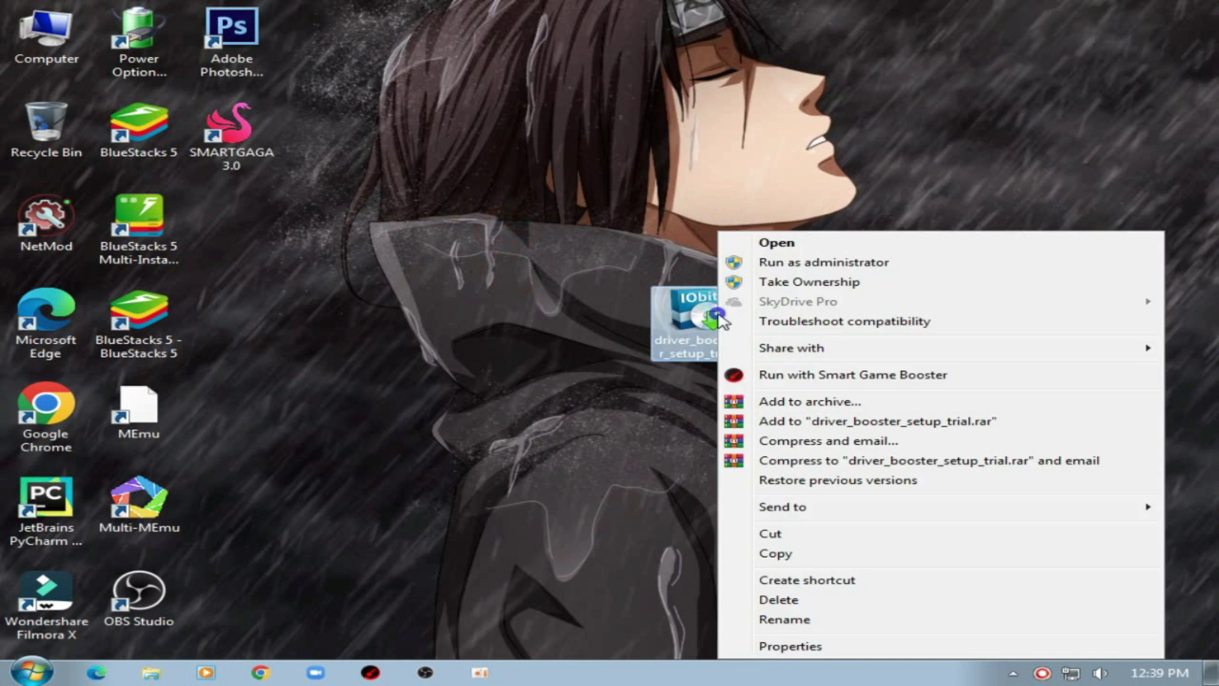
left_click(830, 263)
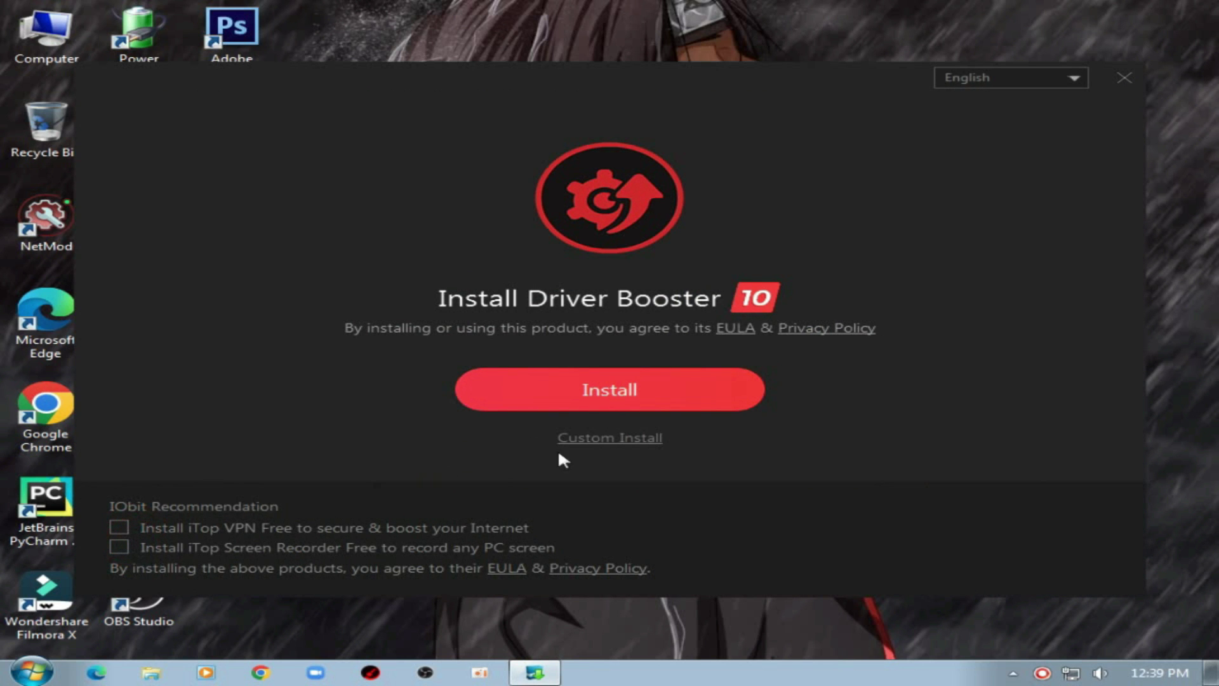
Choose a custom Driver Booster installation without pinning its icon to the taskbar
left_click(595, 444)
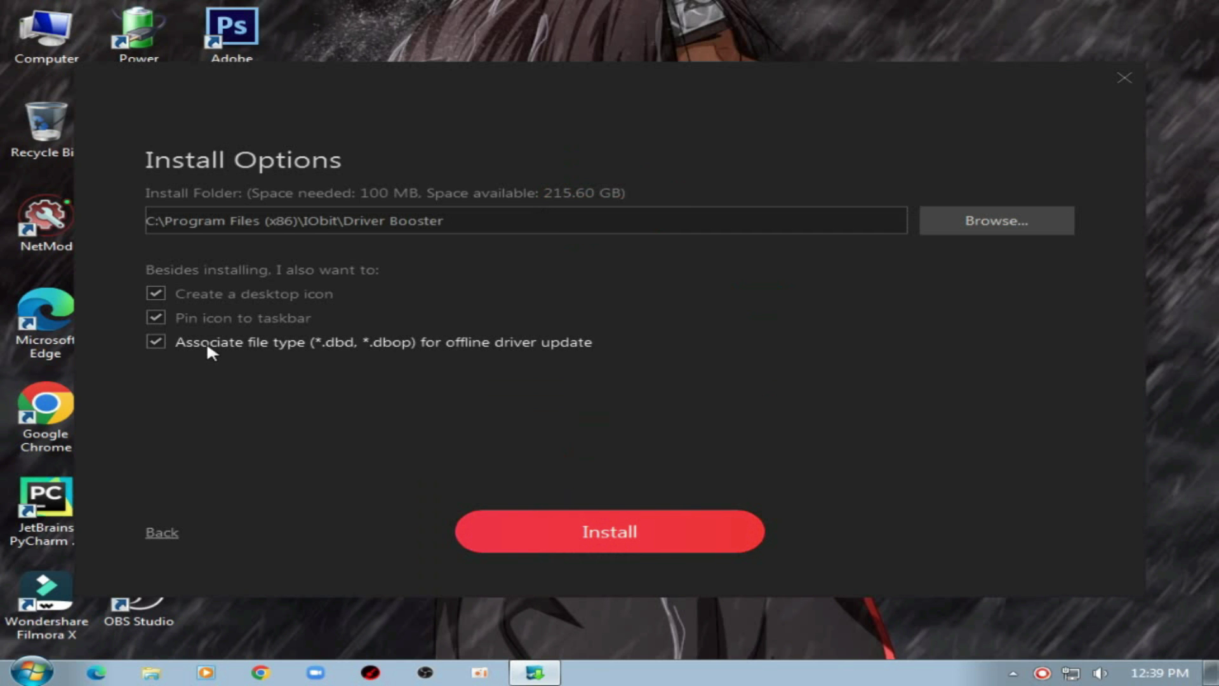
left_click(247, 316)
left_click(557, 523)
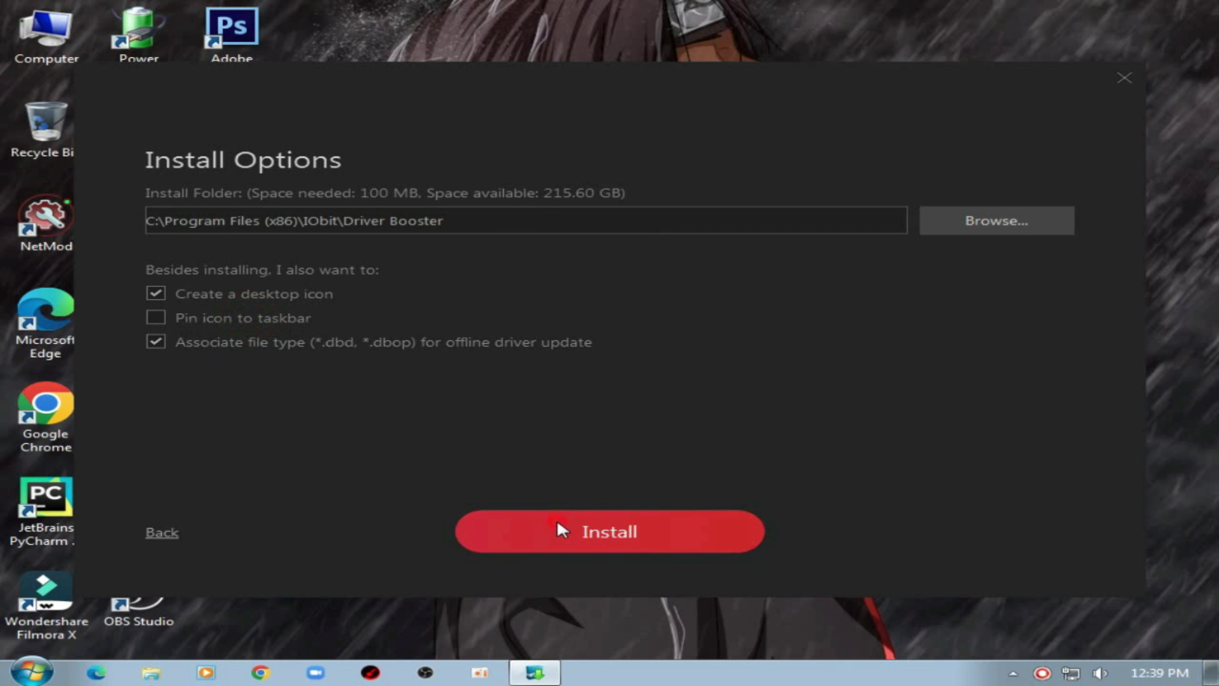
Decline the iTop PDF offer and the Advanced SystemCare subscription while installing Driver Booster
left_click(159, 466)
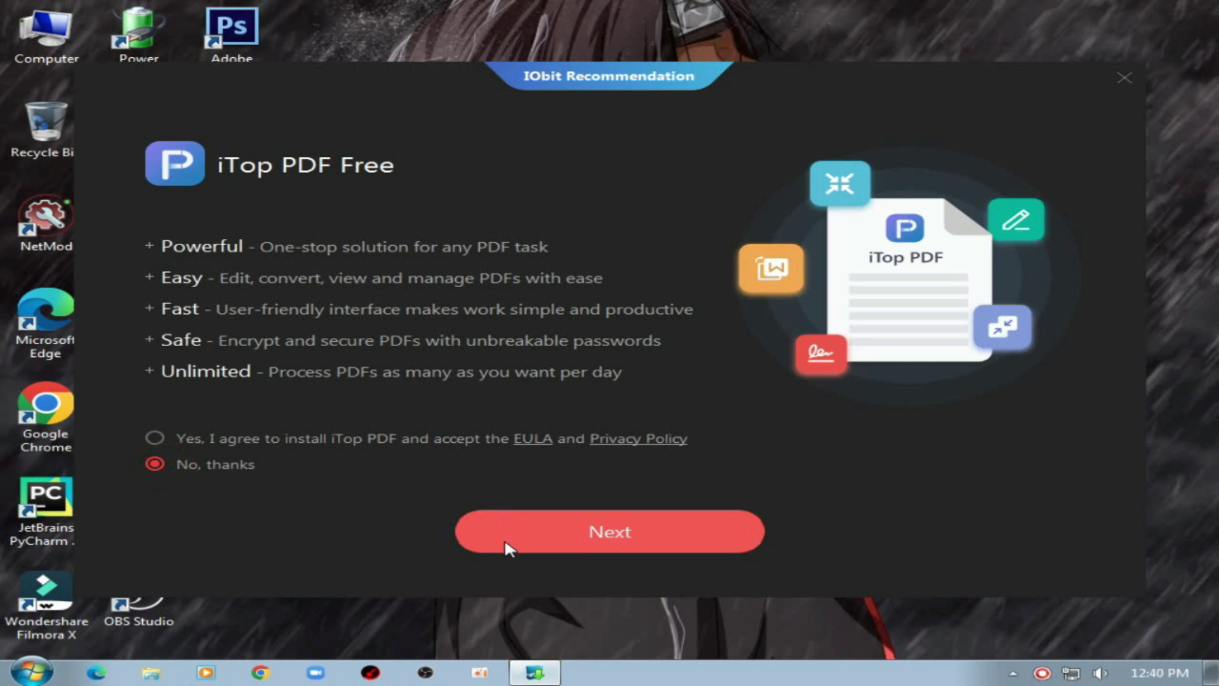
left_click(504, 545)
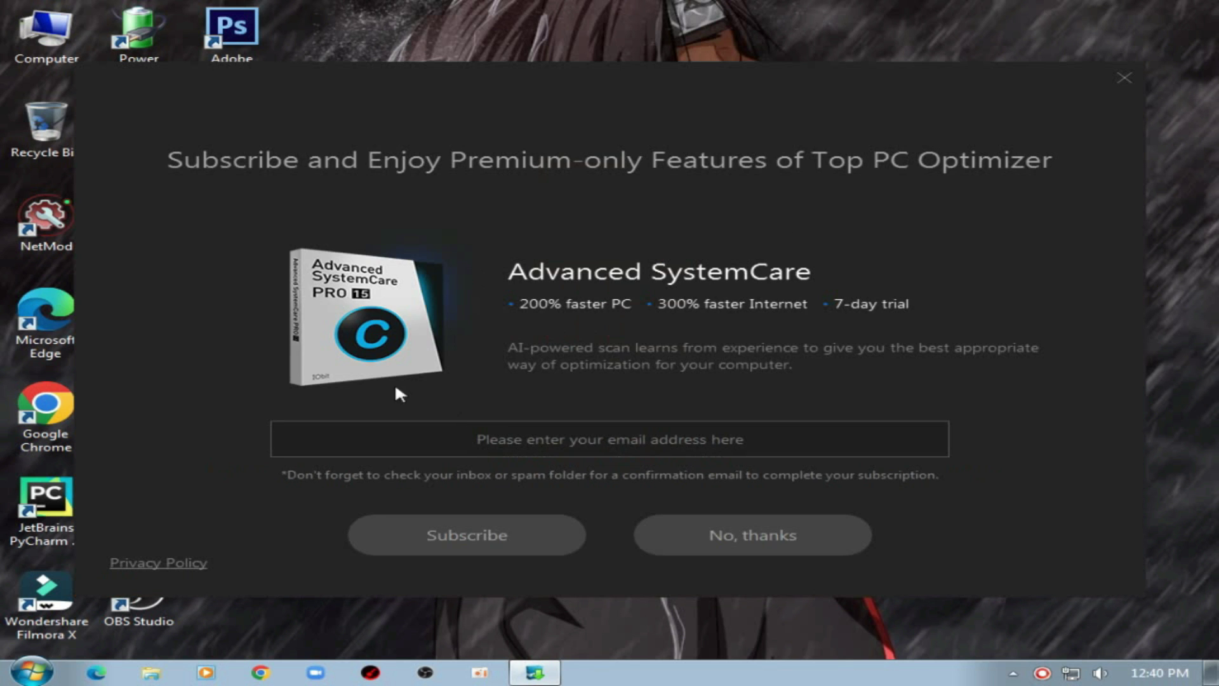
left_click(769, 544)
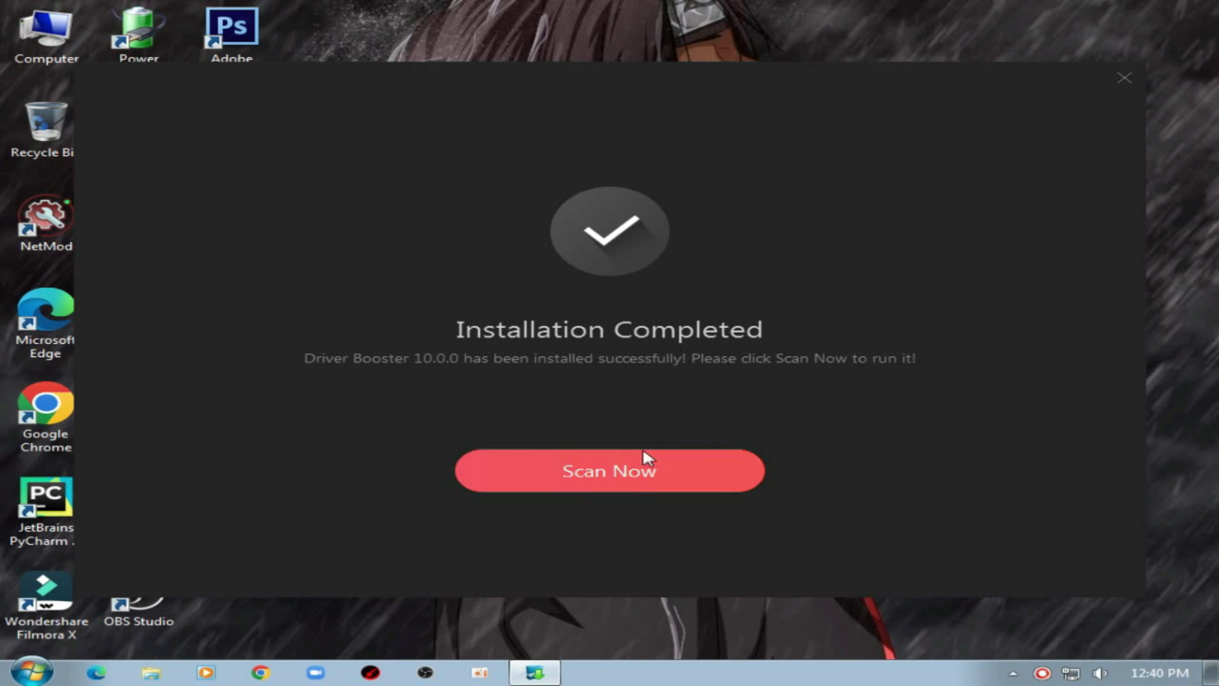
Scan the computer's drivers with Driver Booster and look through the list of outdated ones
left_click(616, 481)
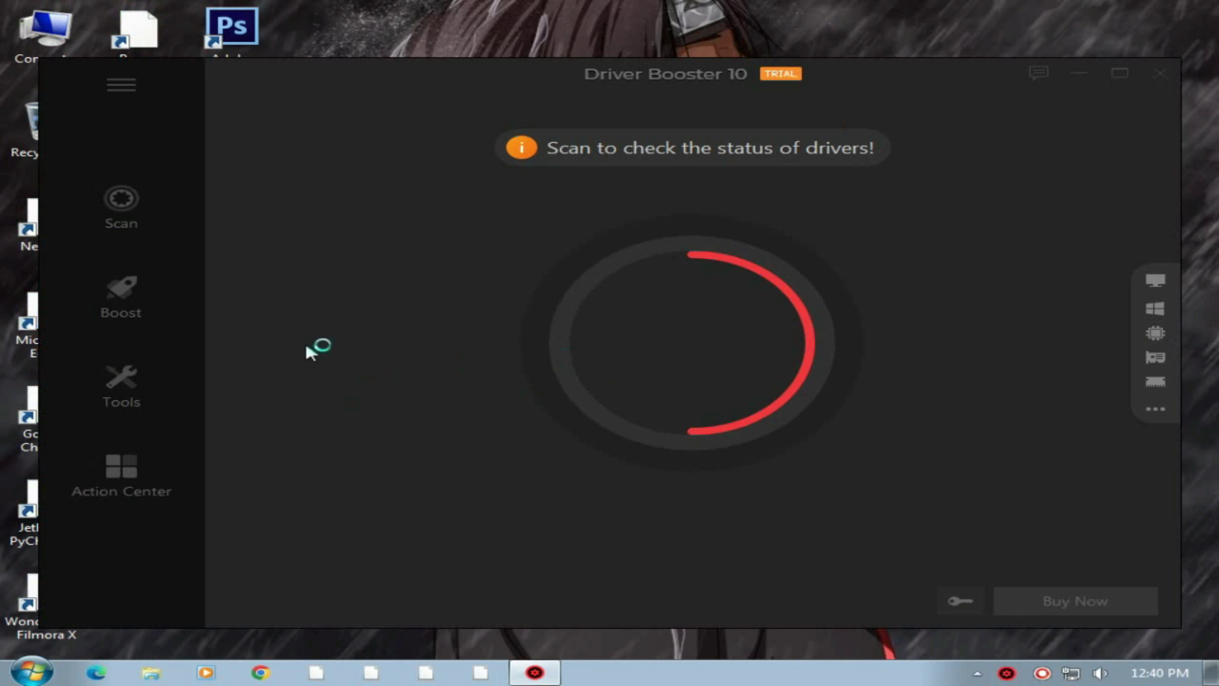
left_click(703, 355)
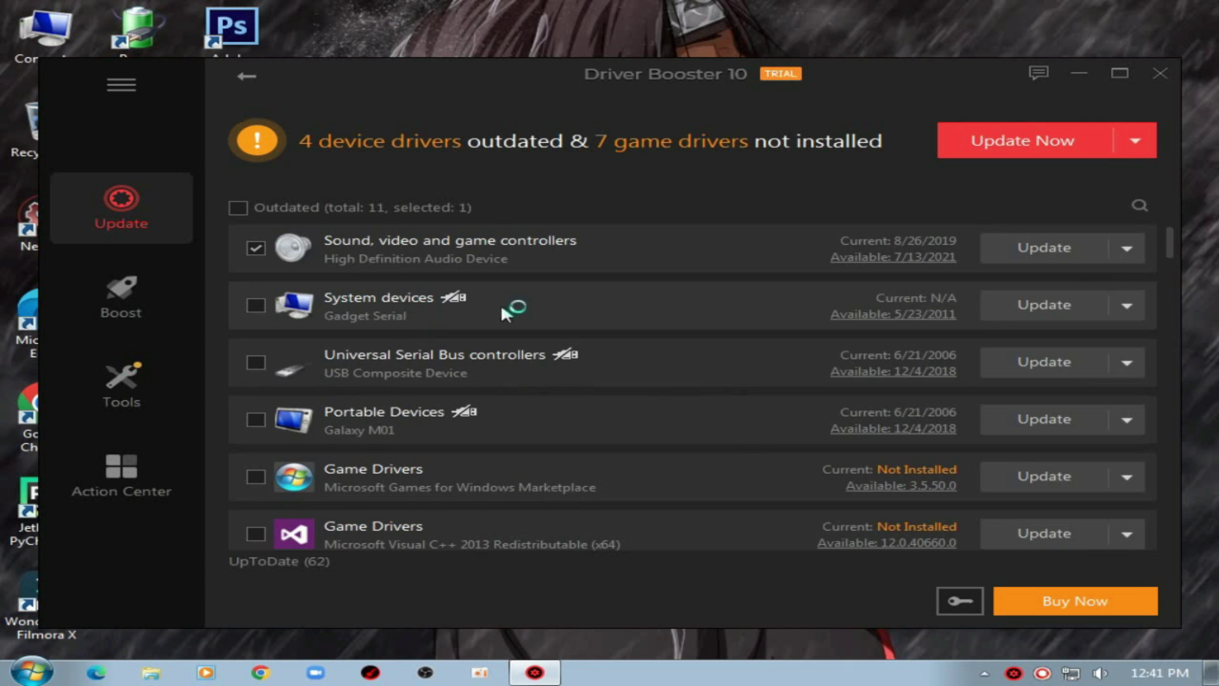
scroll(407, 321, "down", 6)
scroll(408, 322, "up", 5)
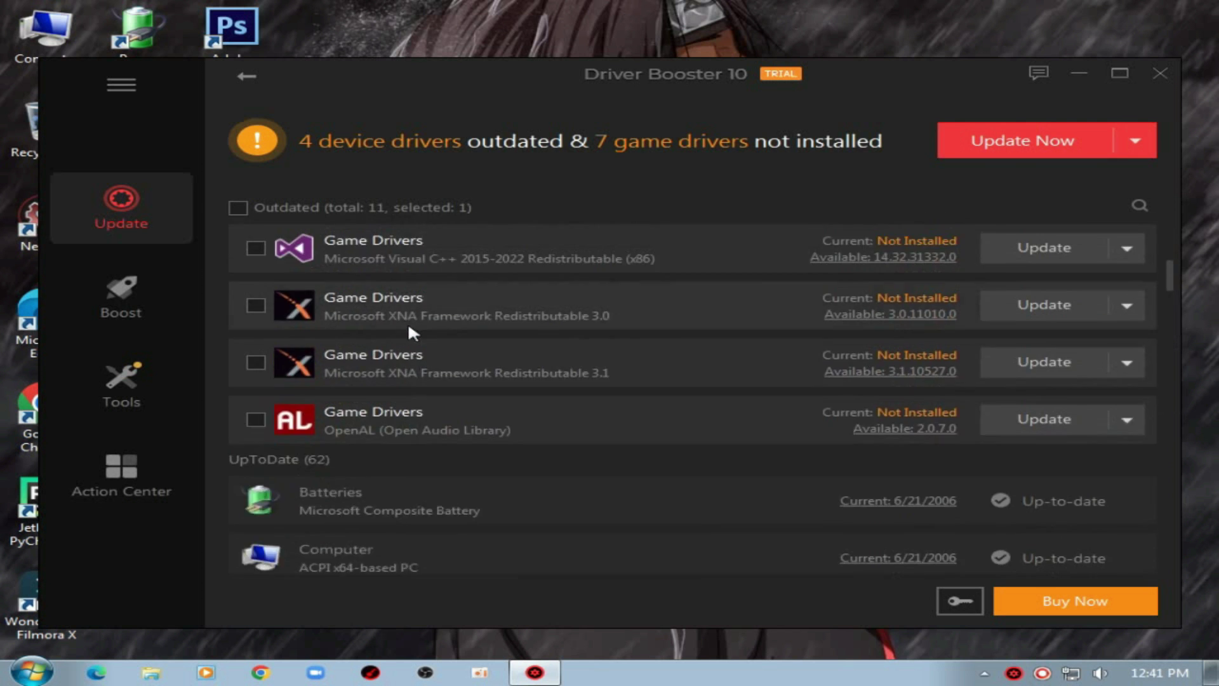
scroll(413, 332, "up", 1)
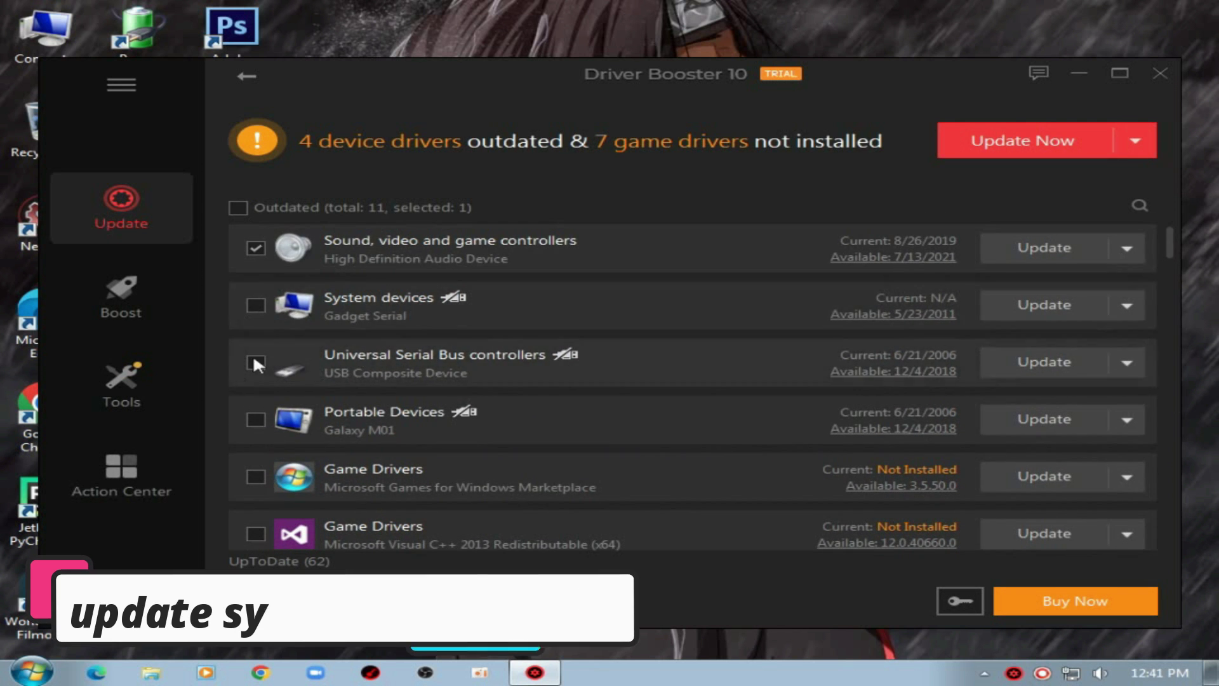
Select all the outdated drivers for updating and clear the whole selection again
left_click(238, 207)
scroll(470, 305, "down", 4)
scroll(471, 320, "up", 4)
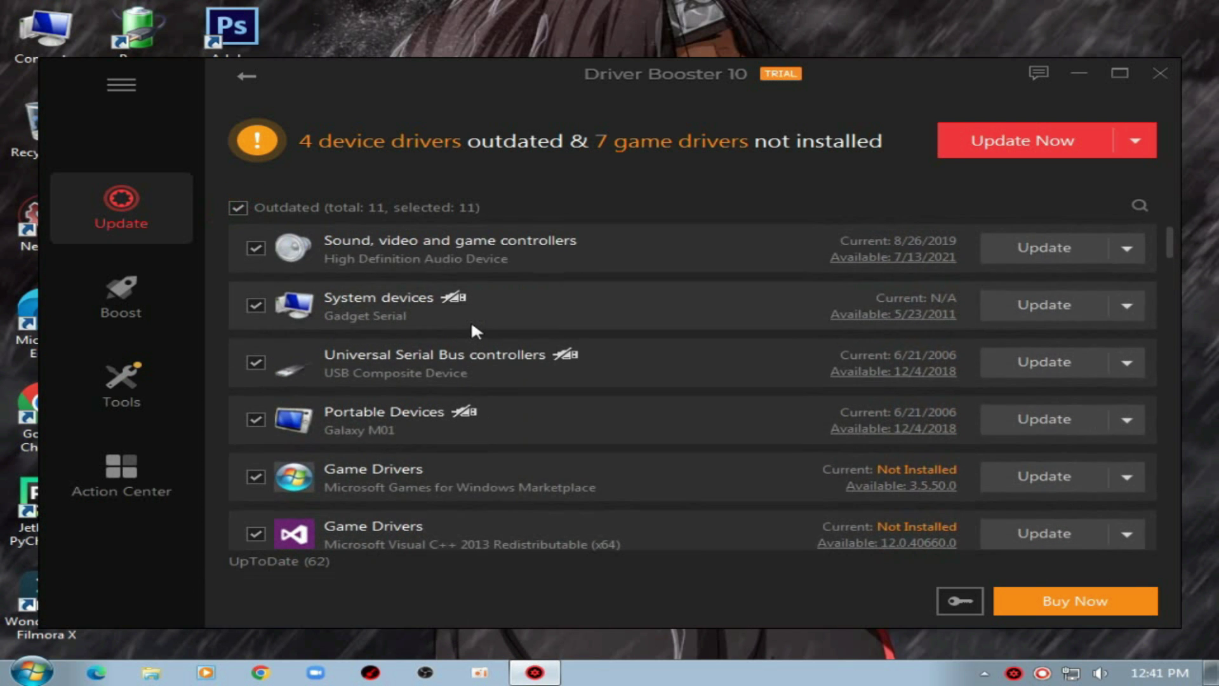
left_click(239, 208)
Examine the missing game drivers and the up-to-date device drivers in the scan list
scroll(715, 402, "down", 8)
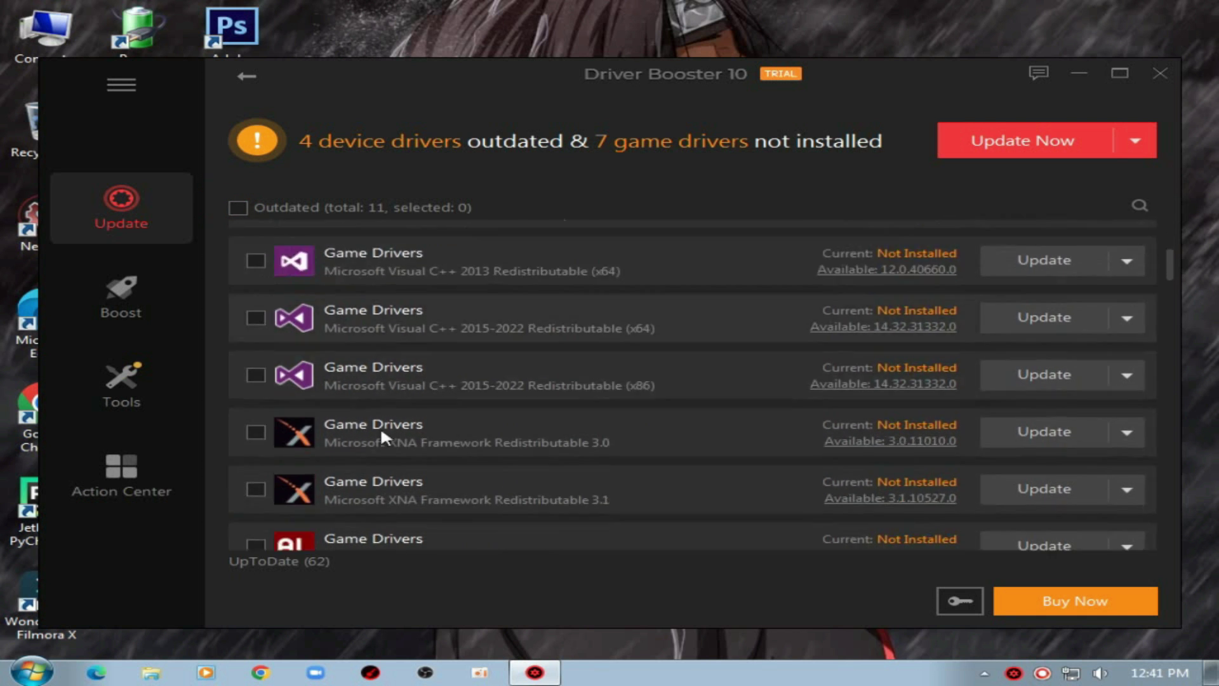
scroll(387, 408, "down", 5)
scroll(391, 399, "up", 4)
scroll(391, 400, "down", 7)
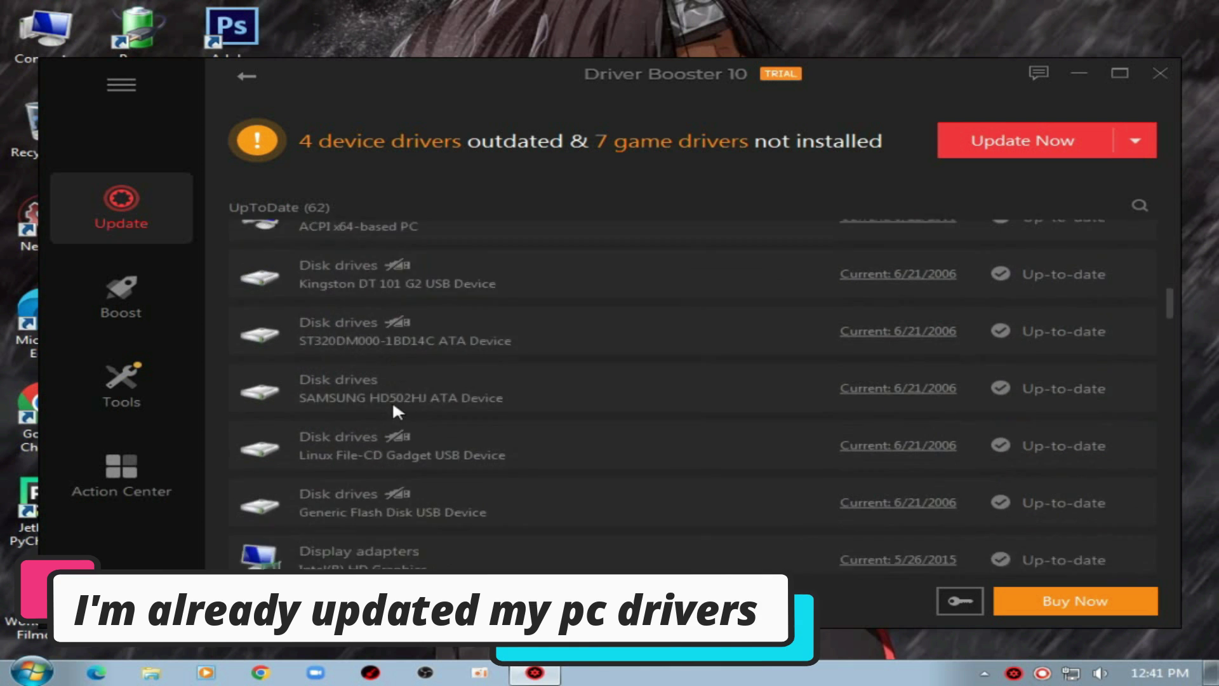
scroll(393, 403, "down", 15)
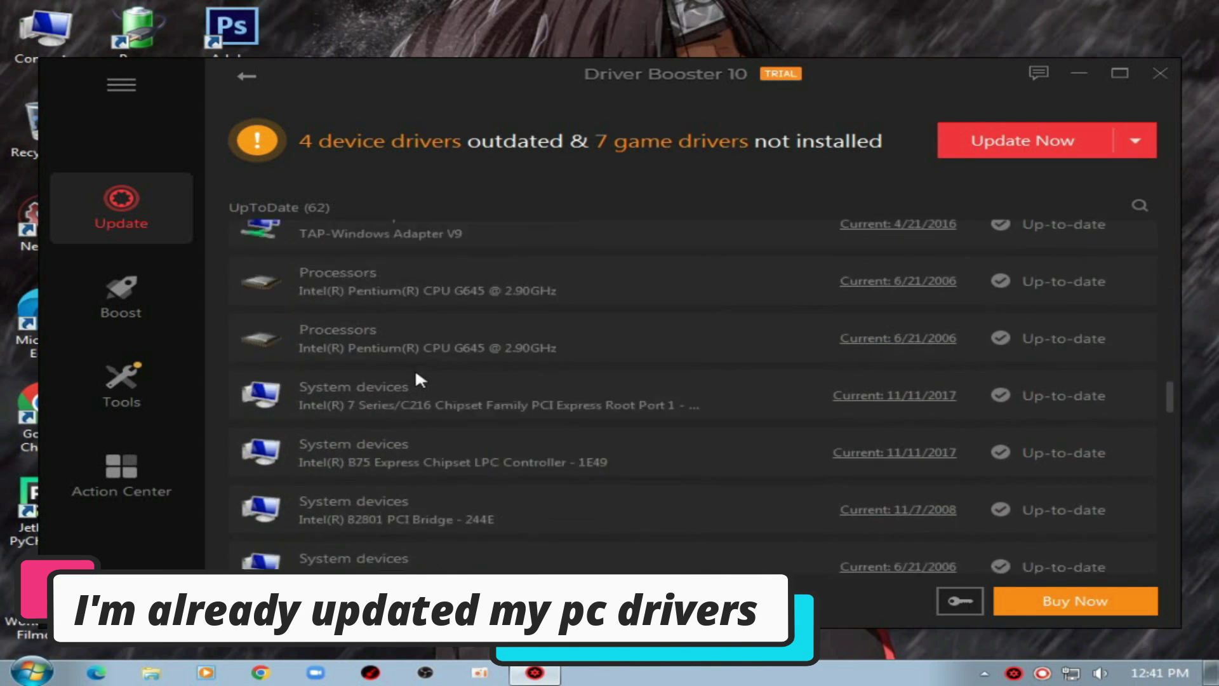
scroll(417, 376, "down", 15)
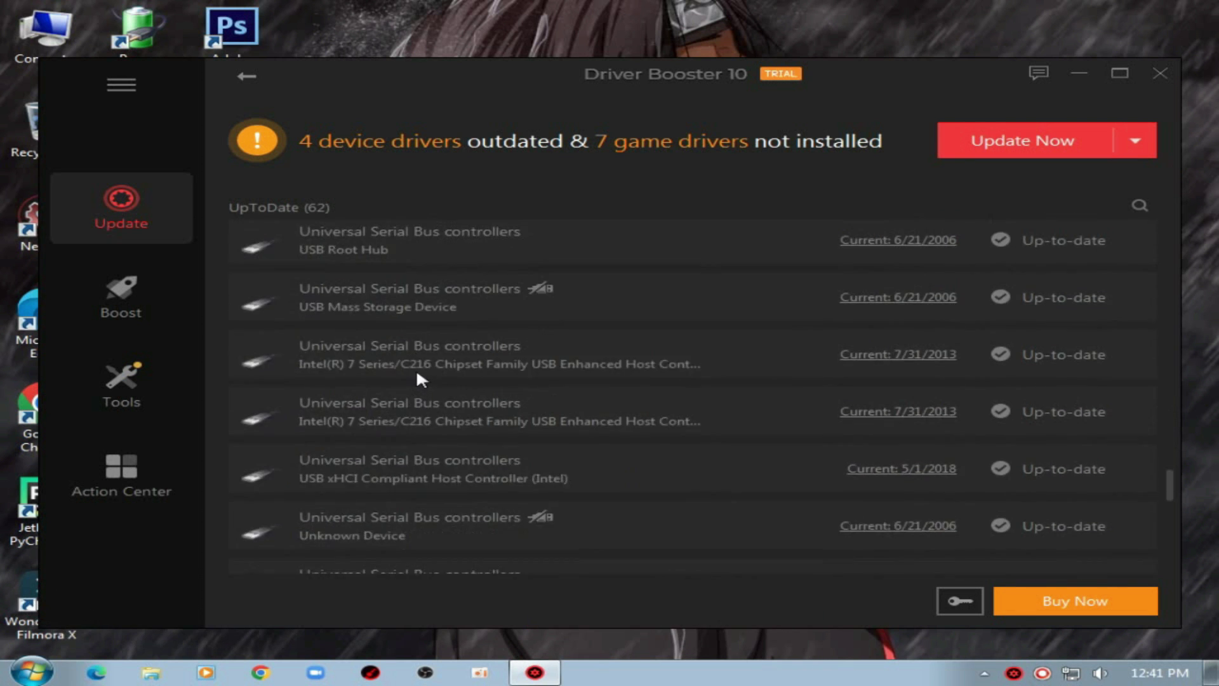
scroll(417, 375, "down", 10)
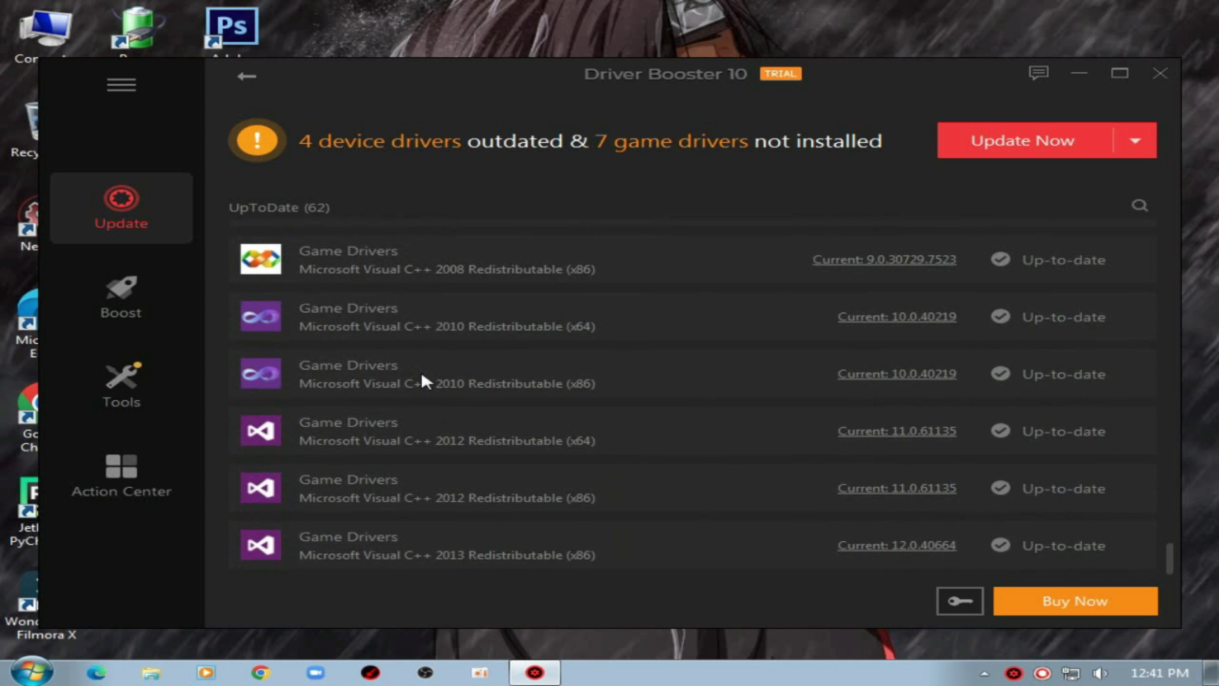
Mark only the High Definition Audio Device driver for updating in the outdated drivers list
scroll(431, 414, "up", 7)
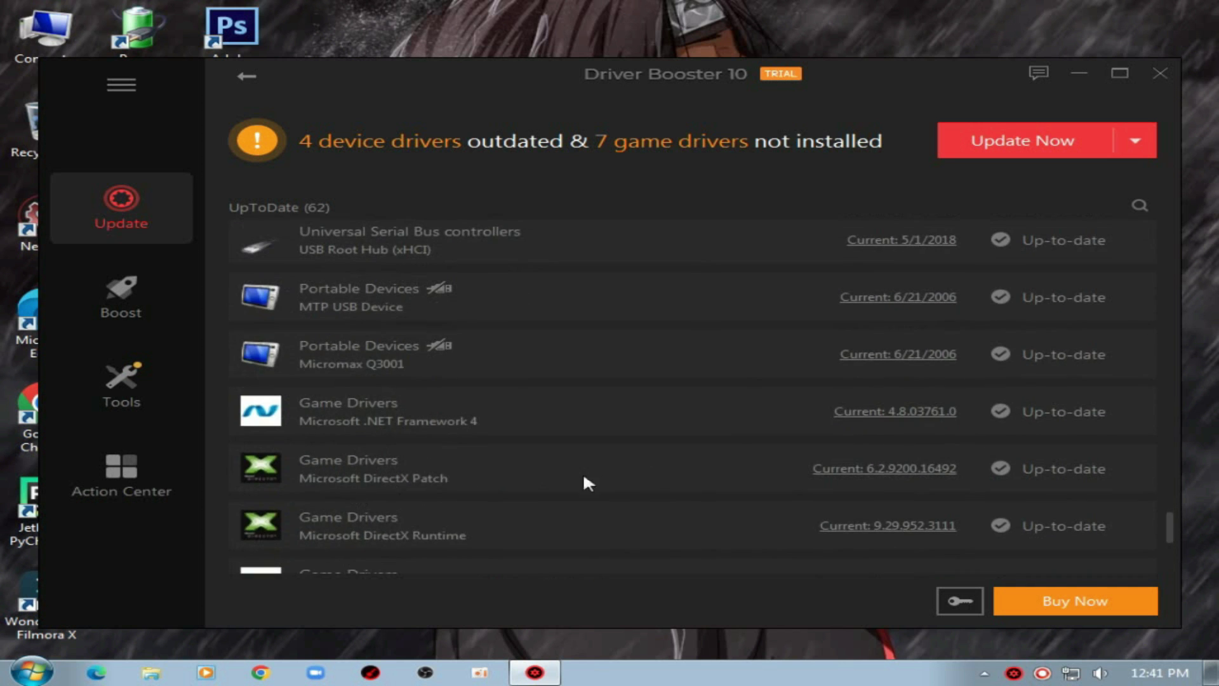
scroll(413, 478, "up", 10)
scroll(412, 476, "up", 12)
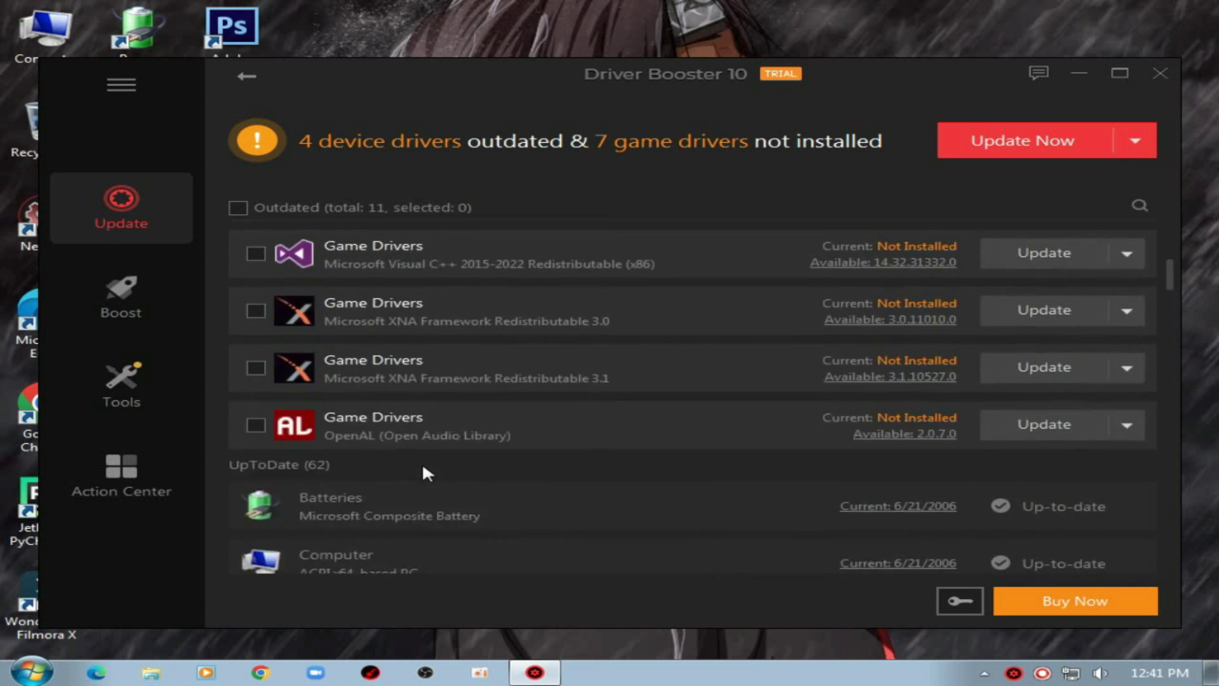
scroll(421, 464, "up", 3)
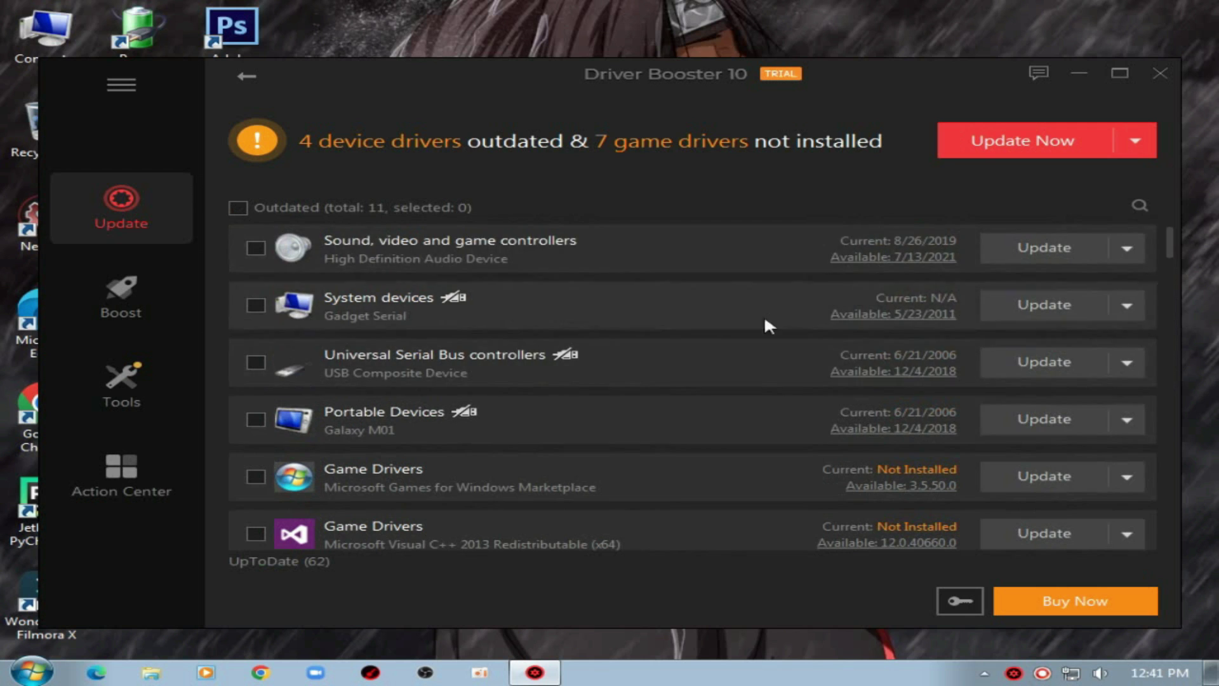
left_click(255, 248)
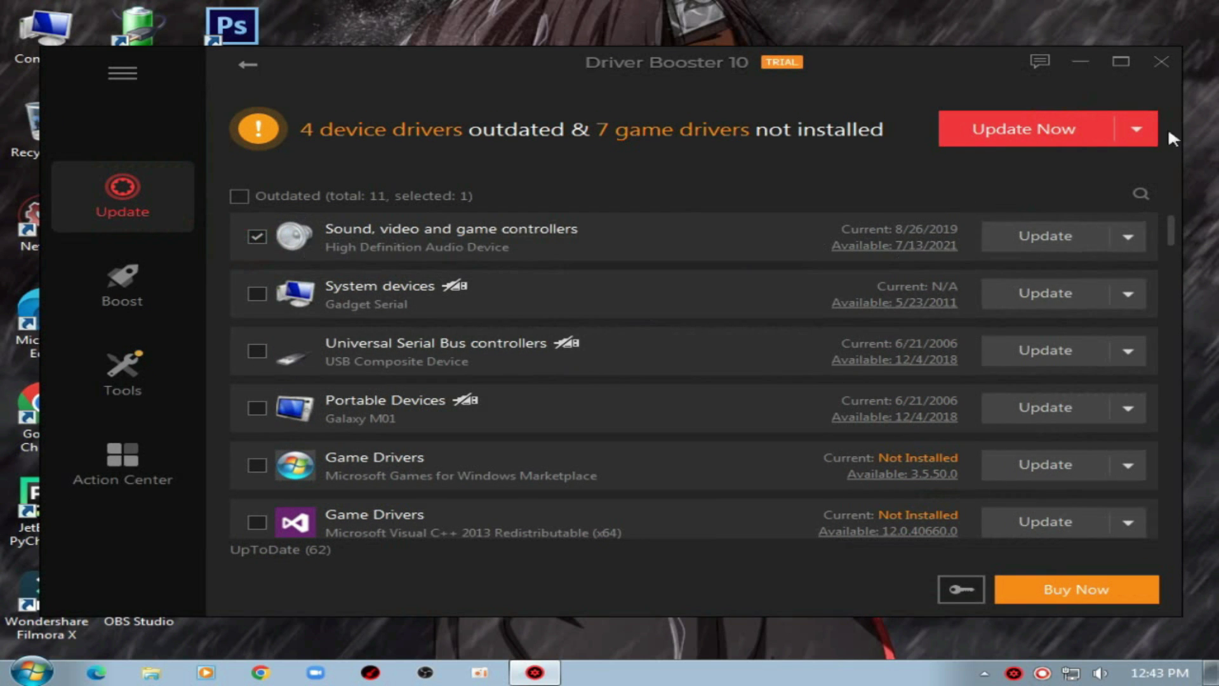
Try to turn on Auto Update for drivers and dismiss the PRO activation offer
left_click(1136, 129)
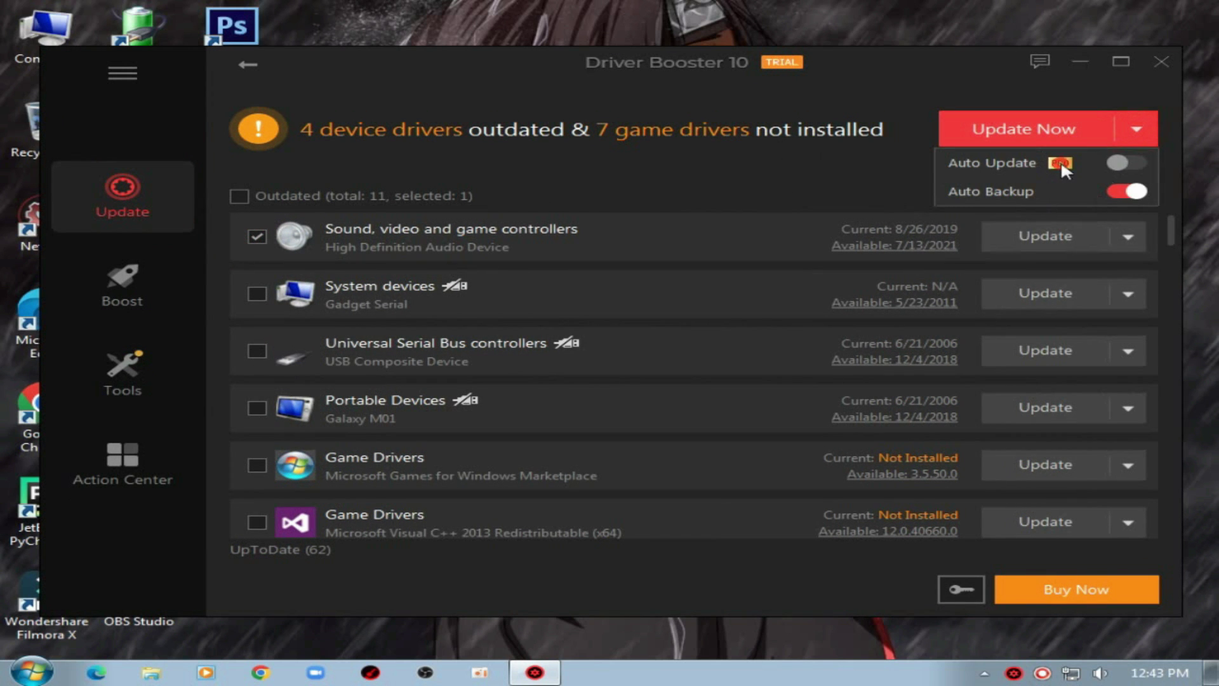
left_click(1120, 166)
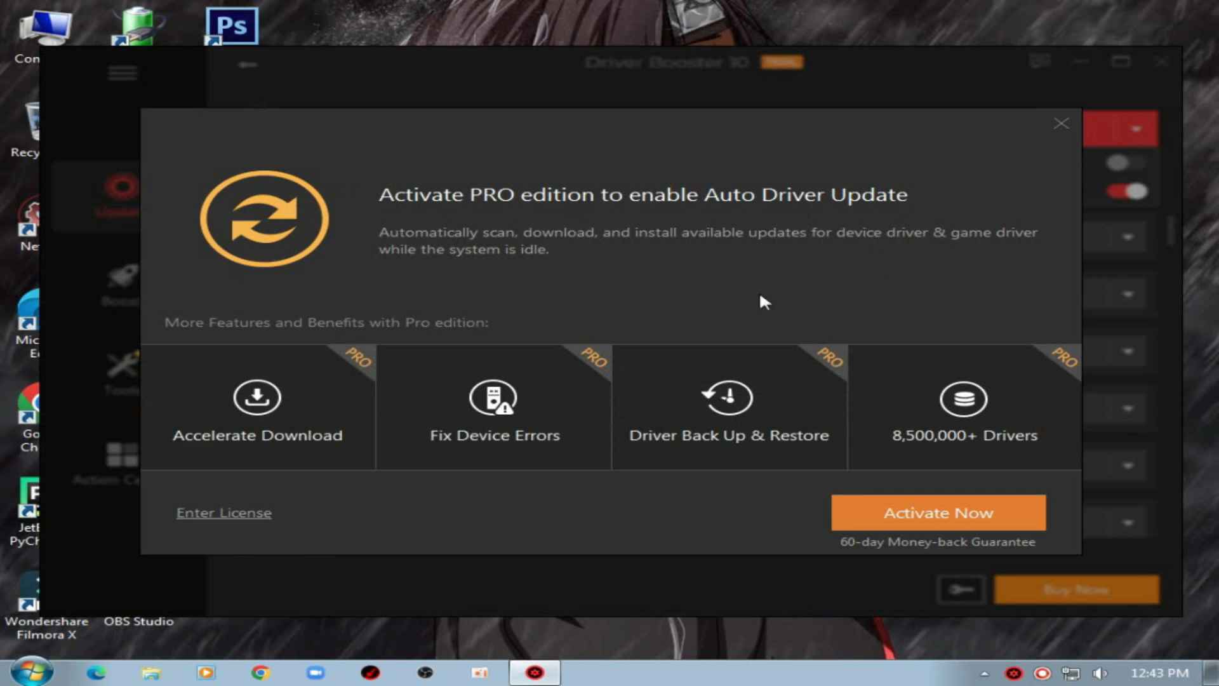
left_click(1059, 122)
scroll(348, 341, "down", 3)
scroll(242, 273, "up", 3)
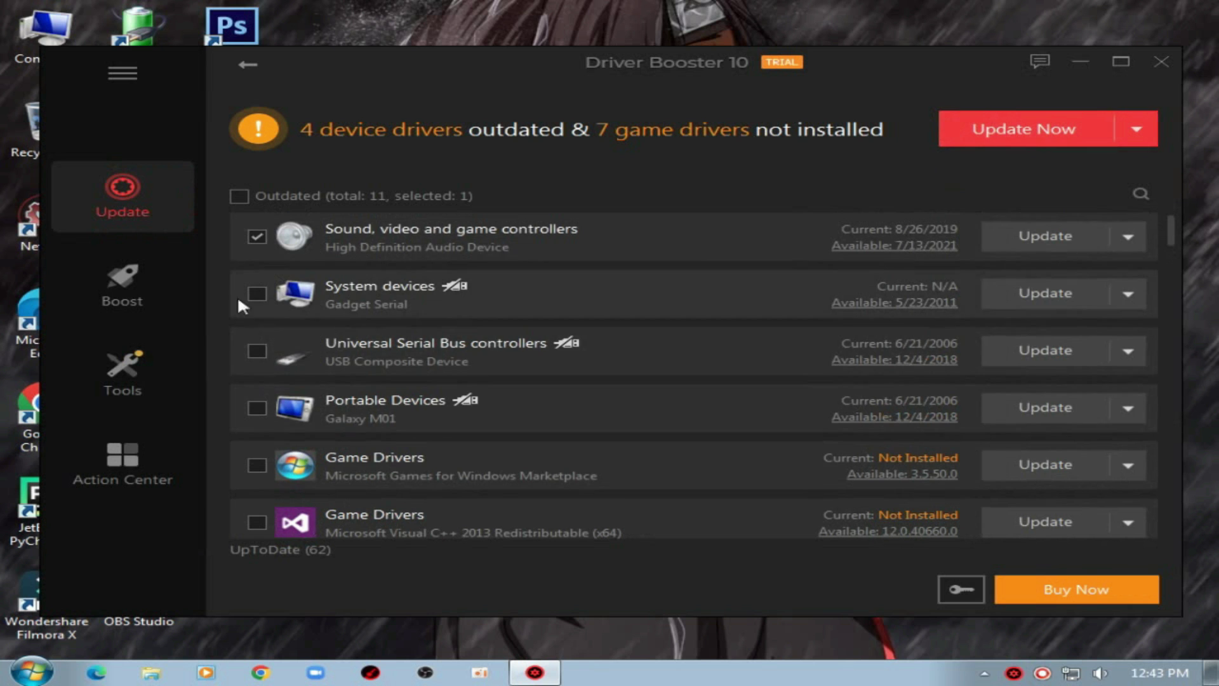
Start updating the selected audio driver and cancel the update during its download
left_click(990, 127)
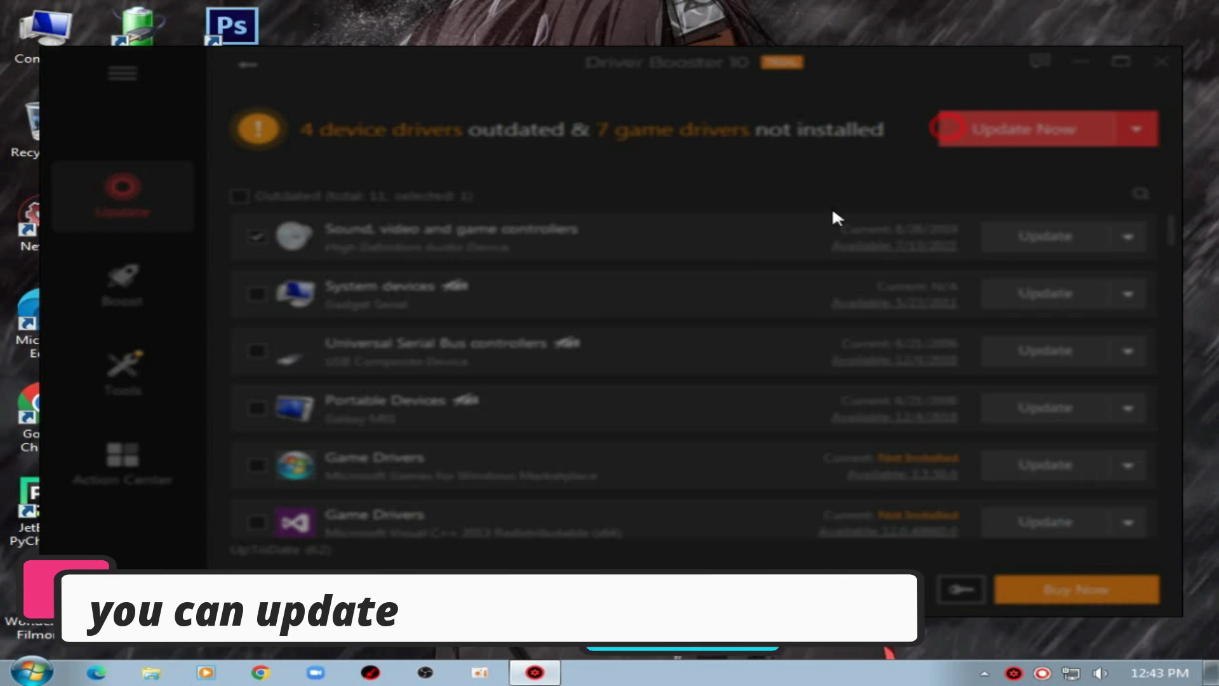
left_click(855, 458)
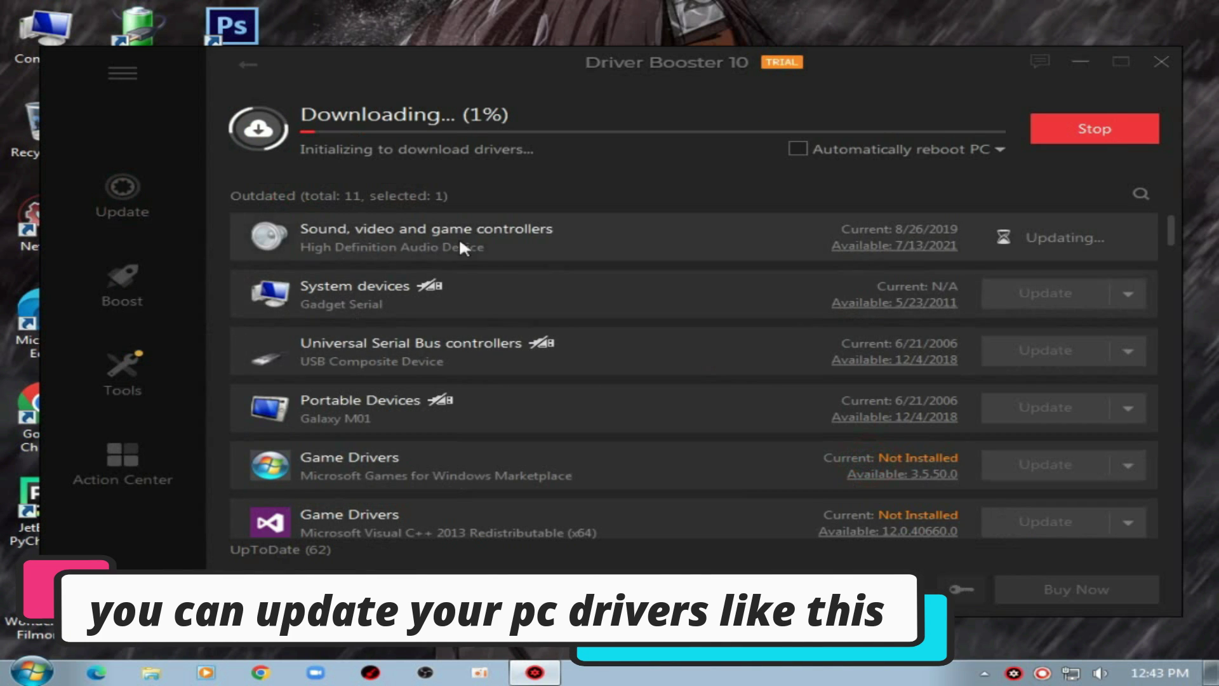
left_click(1138, 131)
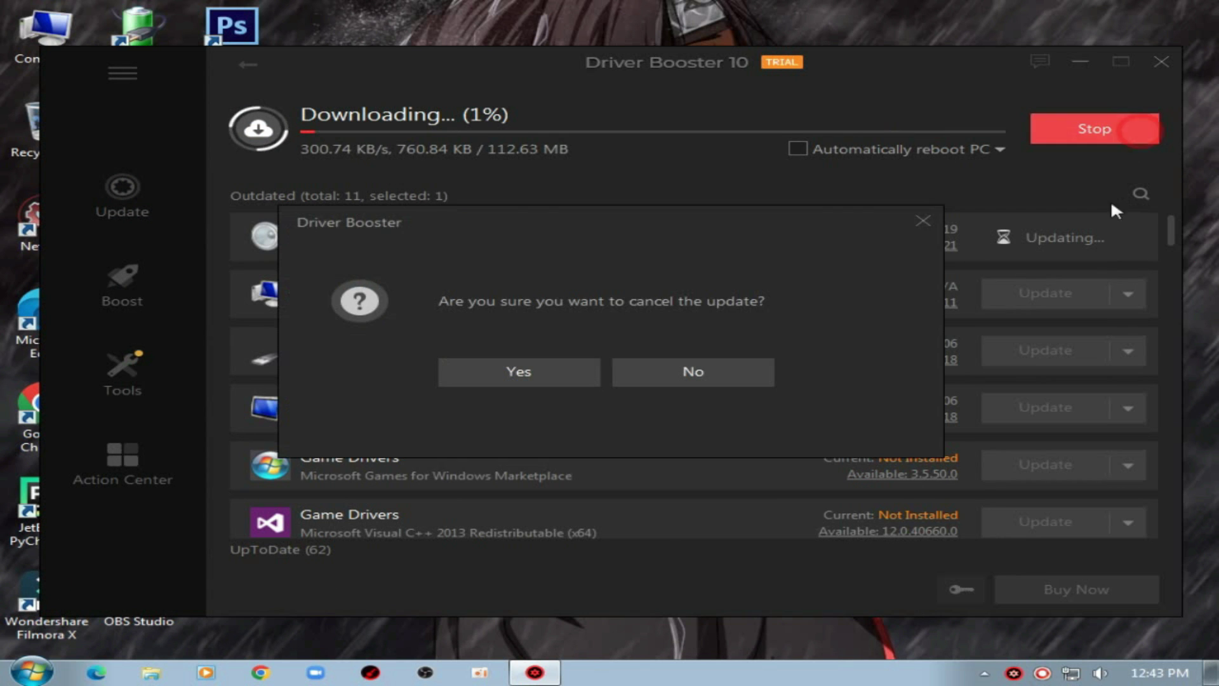
left_click(558, 368)
scroll(422, 321, "down", 3)
scroll(424, 314, "up", 3)
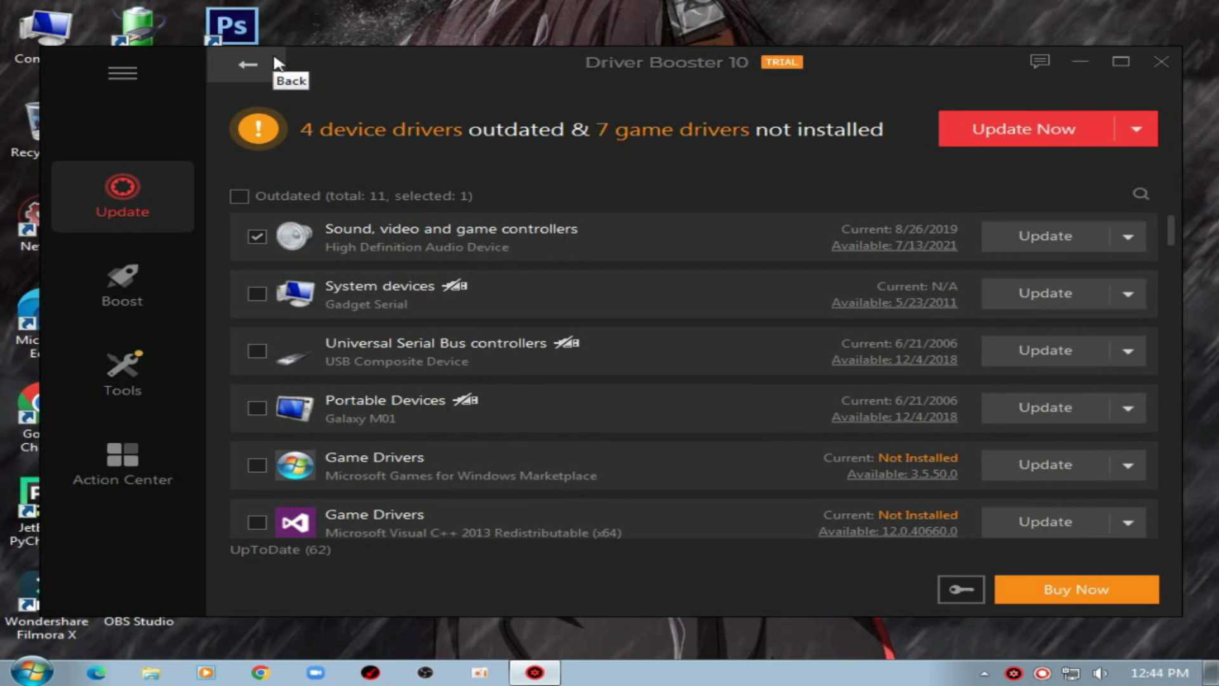
Leave the scan results, close Driver Booster and refresh the desktop
left_click(248, 64)
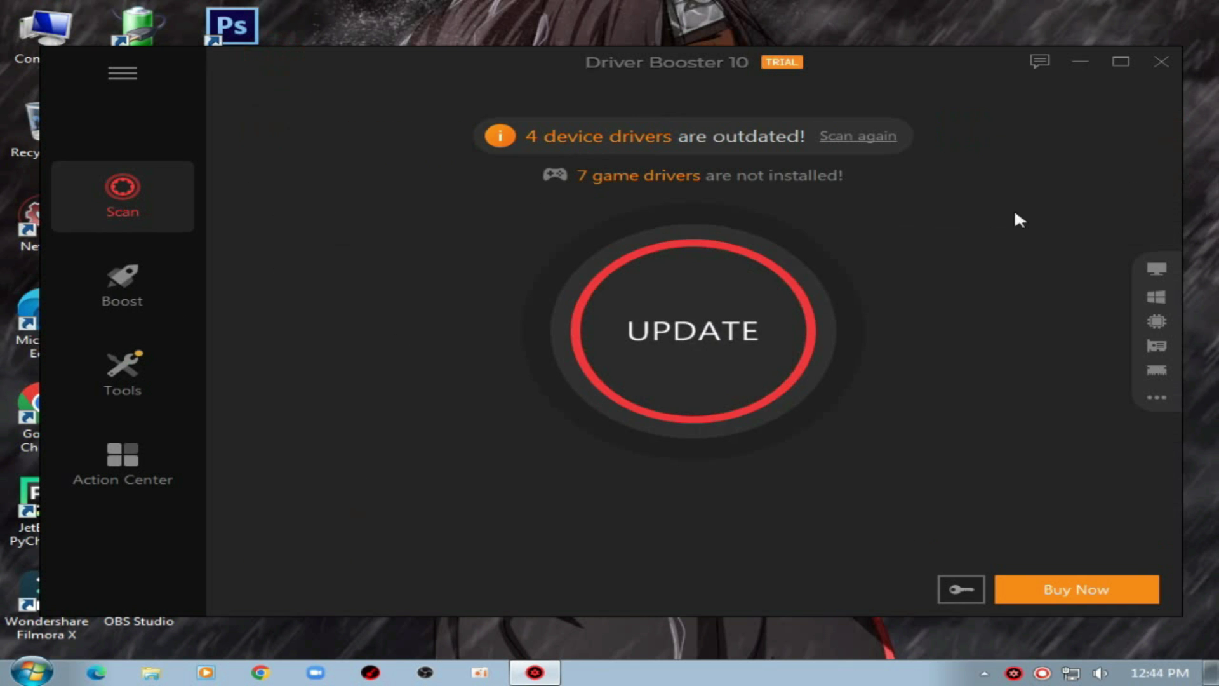
left_click(1156, 67)
right_click(774, 177)
left_click(912, 227)
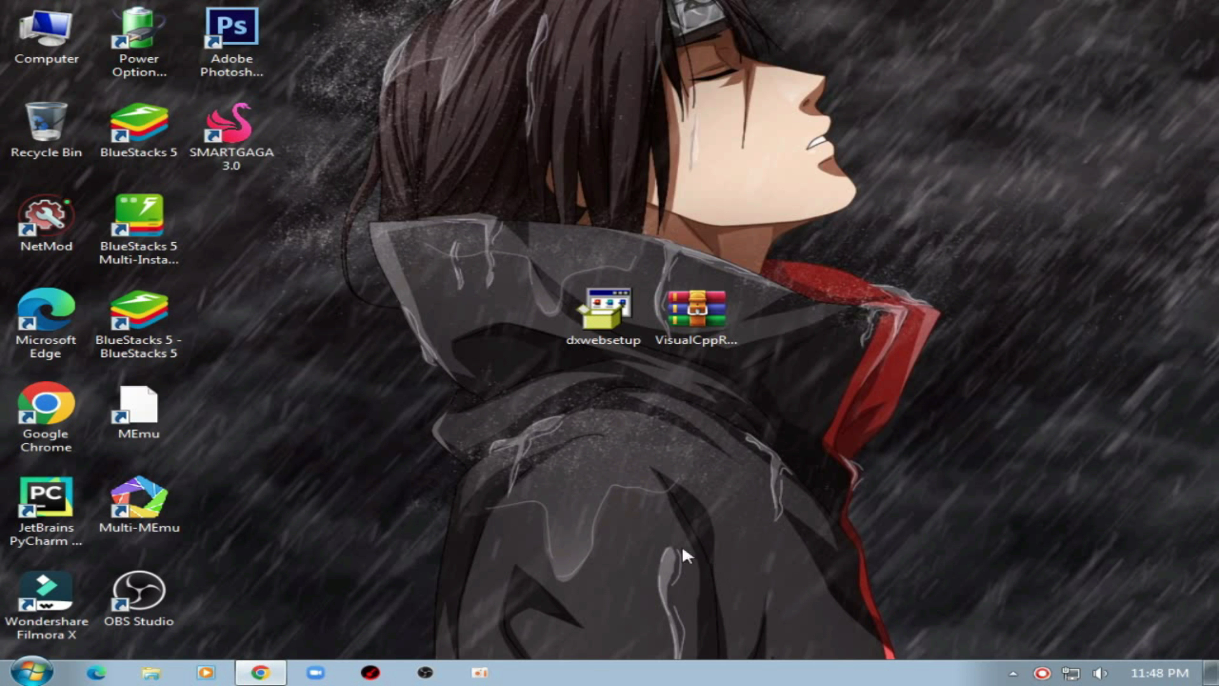
Move the dxwebsetup installer away from the Visual C++ archive on the desktop and refresh the desktop
left_click_drag(463, 194, 877, 368)
right_click(814, 229)
left_click(884, 278)
right_click(846, 256)
mouse_move(921, 293)
left_click(668, 322)
left_click_drag(642, 330, 554, 336)
left_click(696, 311)
left_click_drag(467, 241, 837, 305)
right_click(837, 304)
left_click(876, 348)
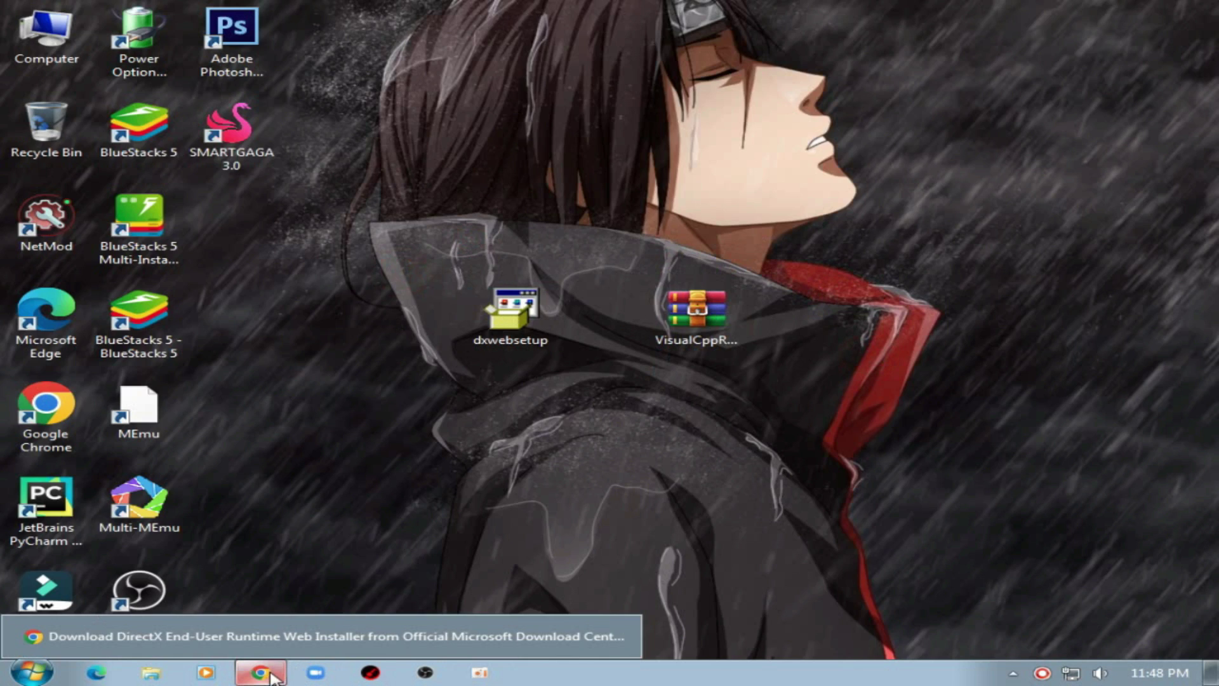
Switch to Chrome and examine the DirectX End-User Runtime Web Installer page, including its language choices and description
left_click(260, 672)
scroll(403, 289, "down", 5)
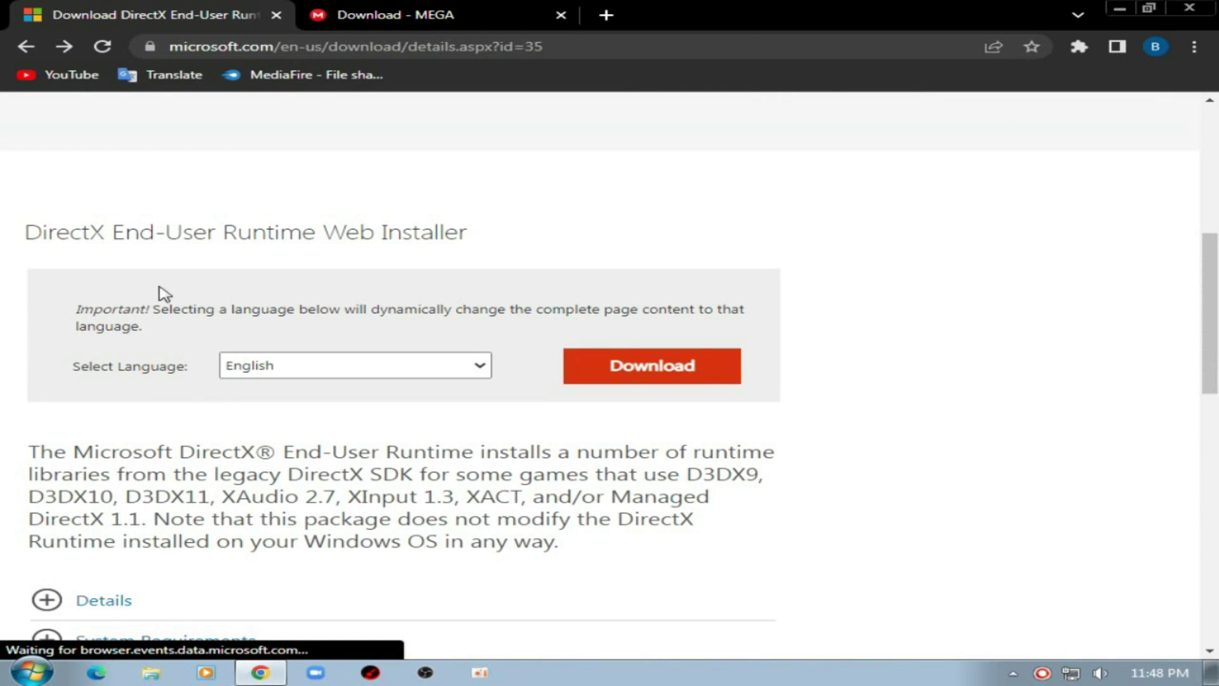
left_click_drag(23, 238, 531, 253)
left_click(338, 237)
scroll(252, 286, "down", 1)
left_click(252, 286)
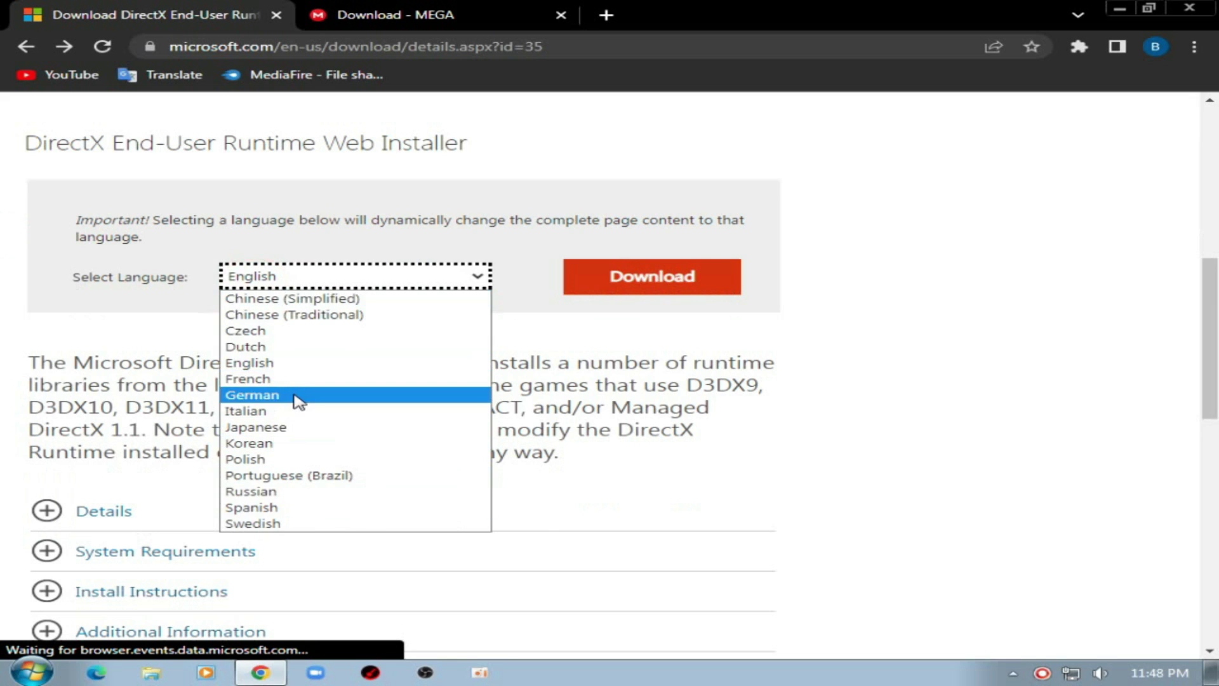
left_click(37, 270)
left_click_drag(42, 369, 620, 490)
left_click(463, 422)
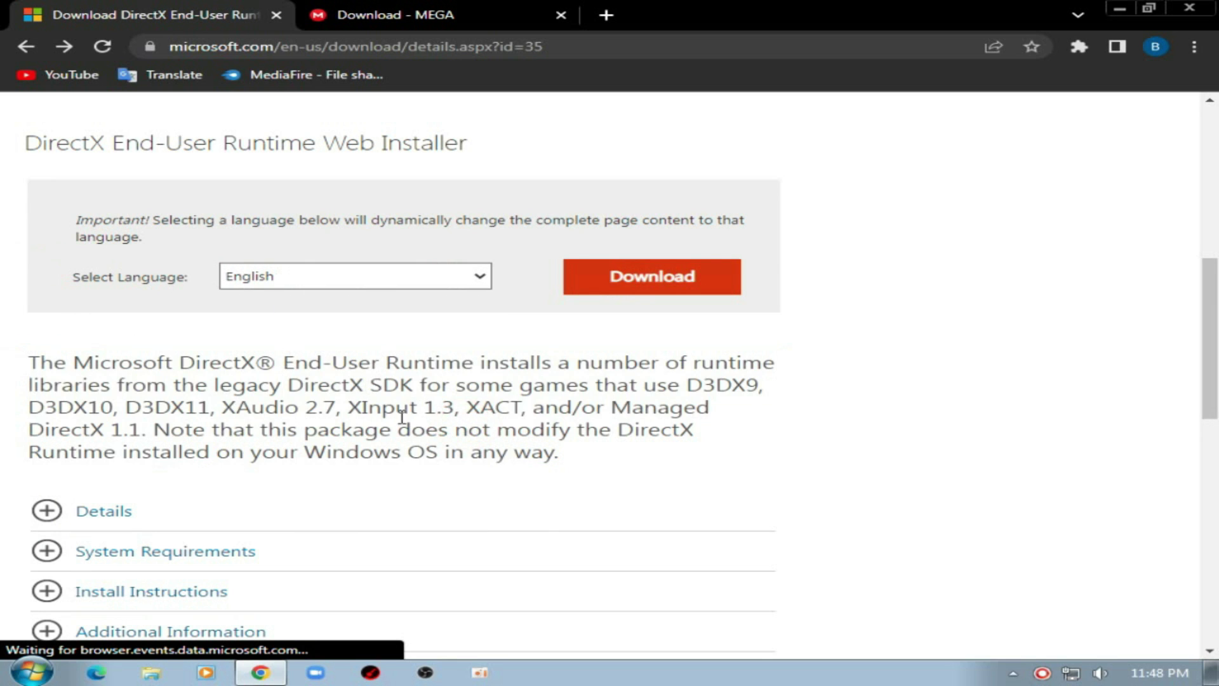
Download the English DirectX End-User Runtime Web Installer from the Microsoft page
left_click(634, 278)
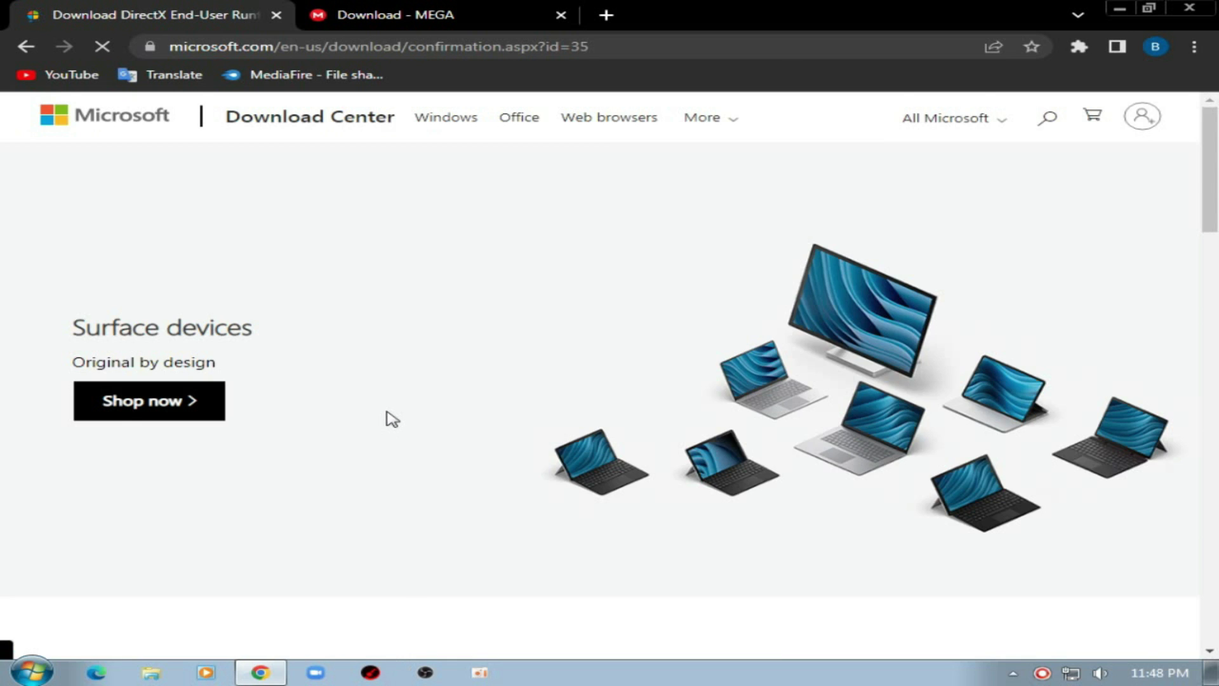
scroll(392, 419, "down", 5)
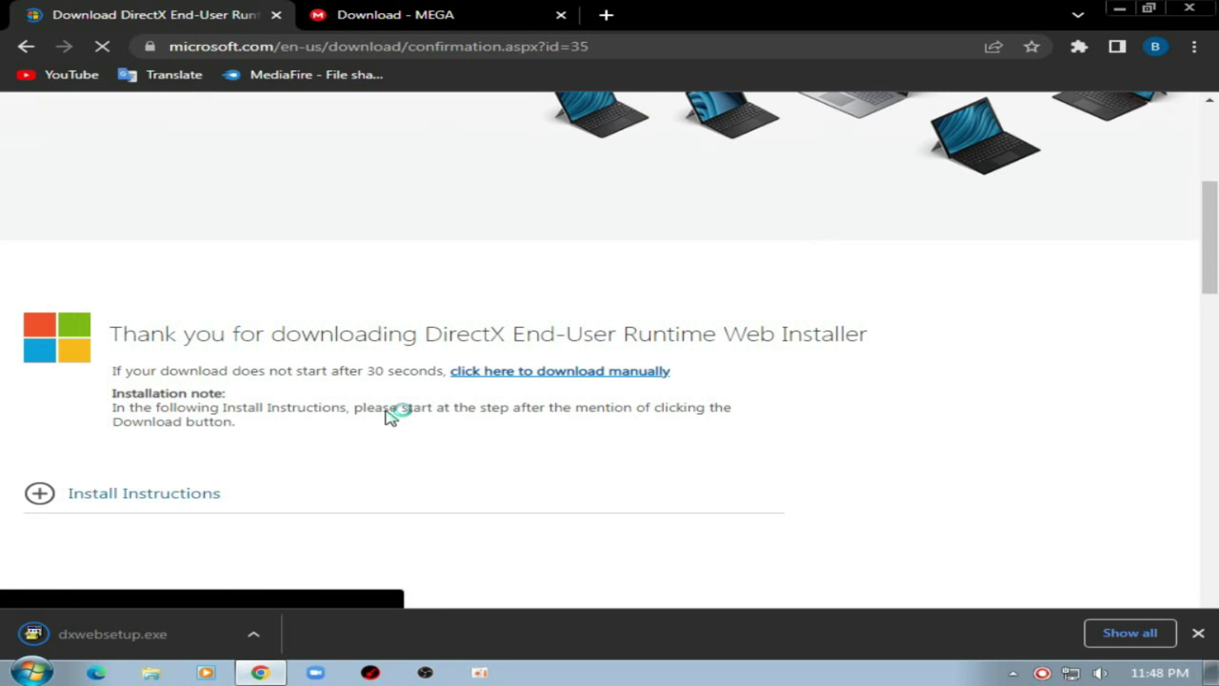
left_click(266, 626)
left_click(269, 623)
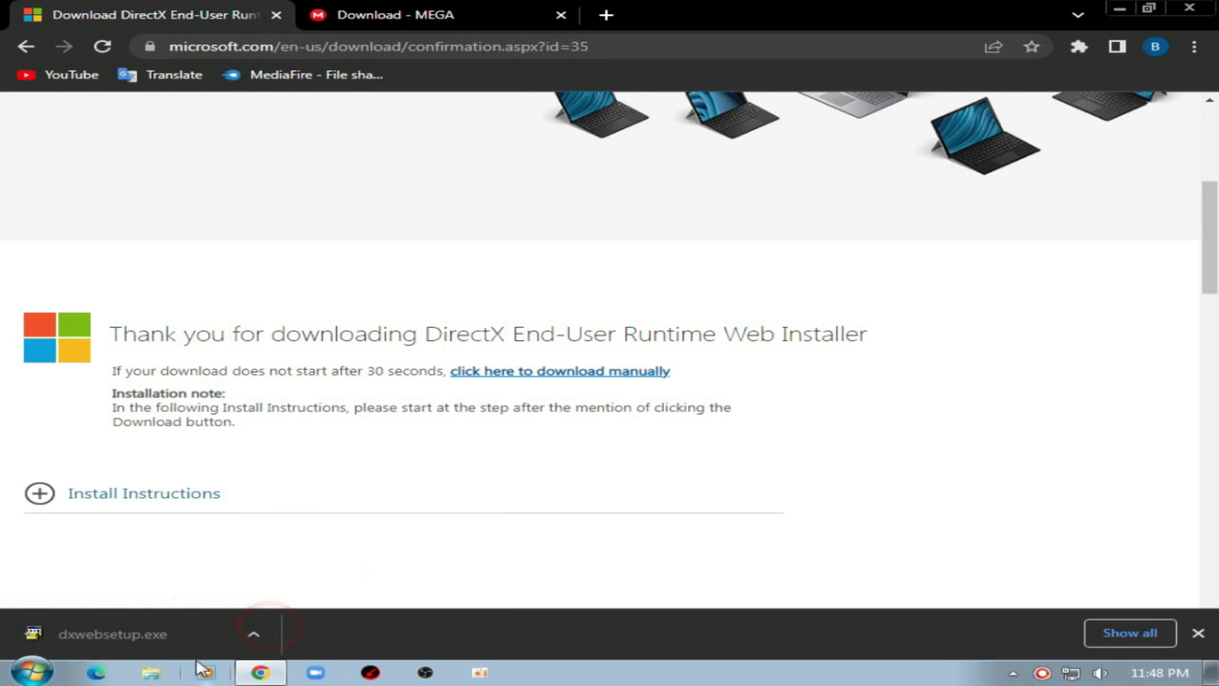
scroll(235, 400, "up", 5)
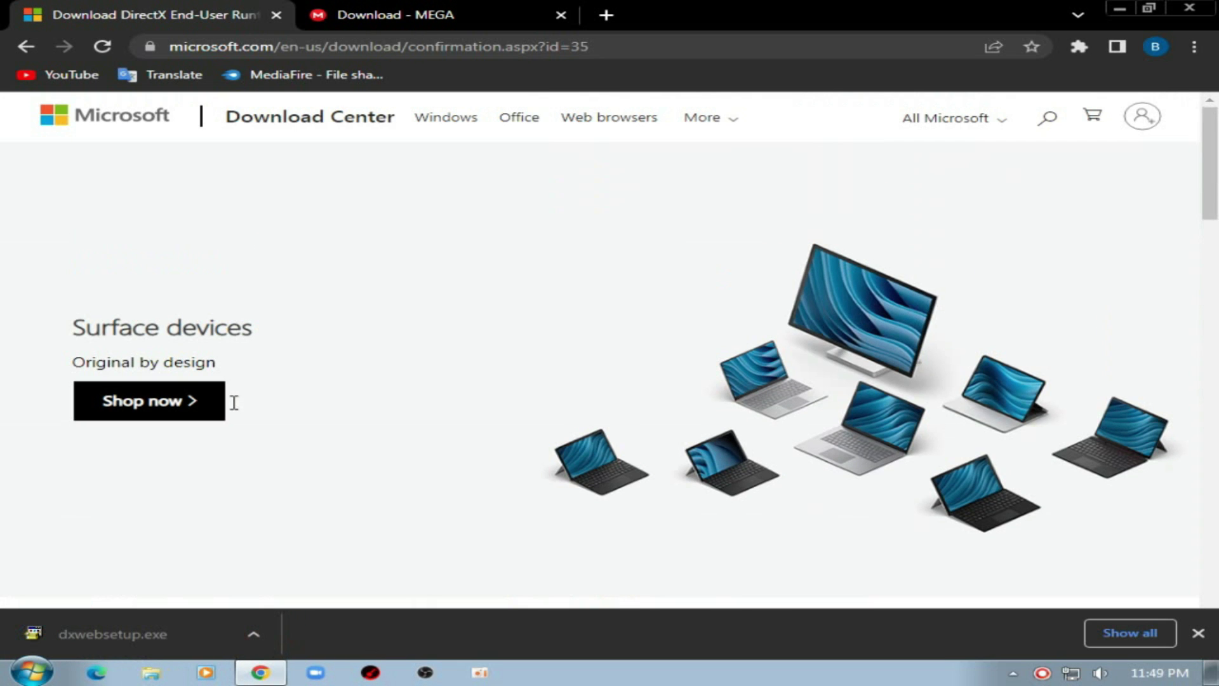
Open the MEGA download page and check the name and size of the Visual C++ redistributable archive
left_click(442, 9)
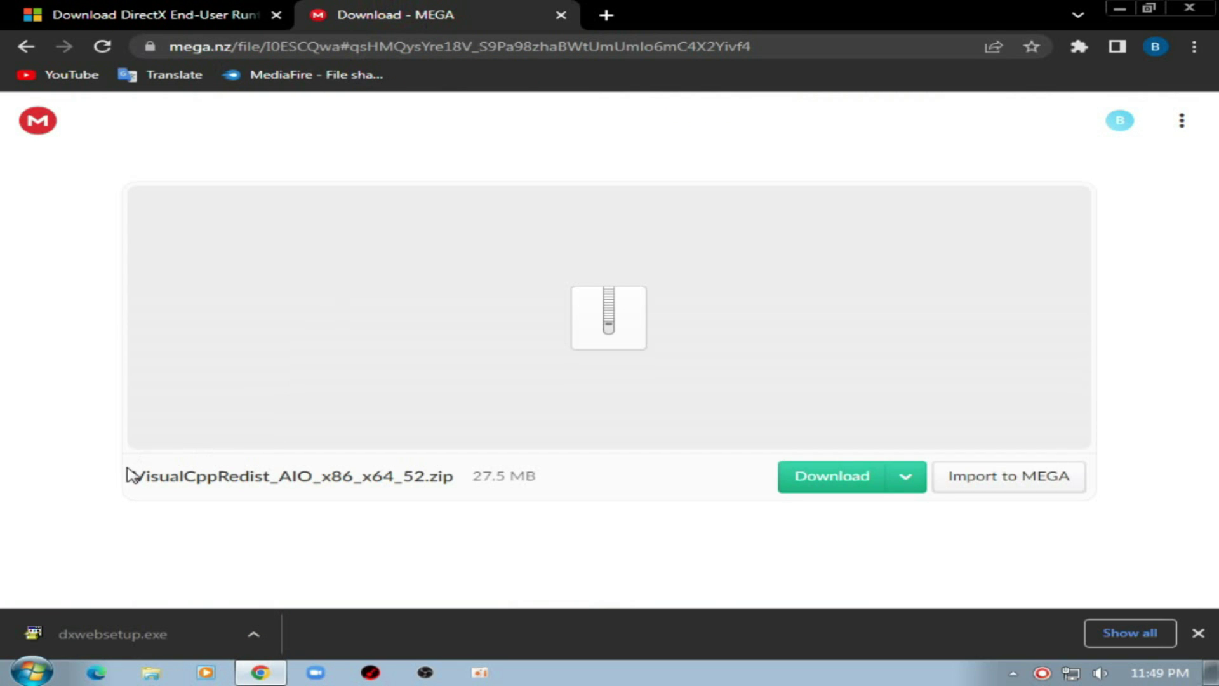
left_click_drag(446, 485, 553, 489)
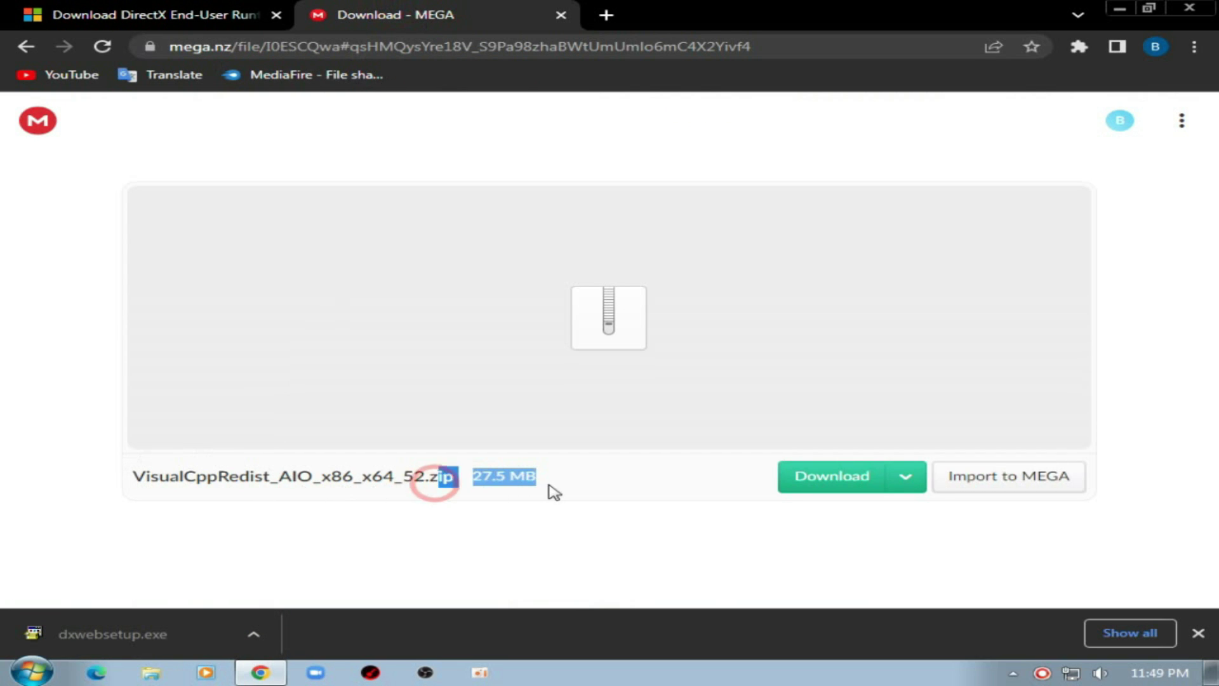
left_click(536, 492)
left_click_drag(470, 478, 574, 490)
left_click(573, 489)
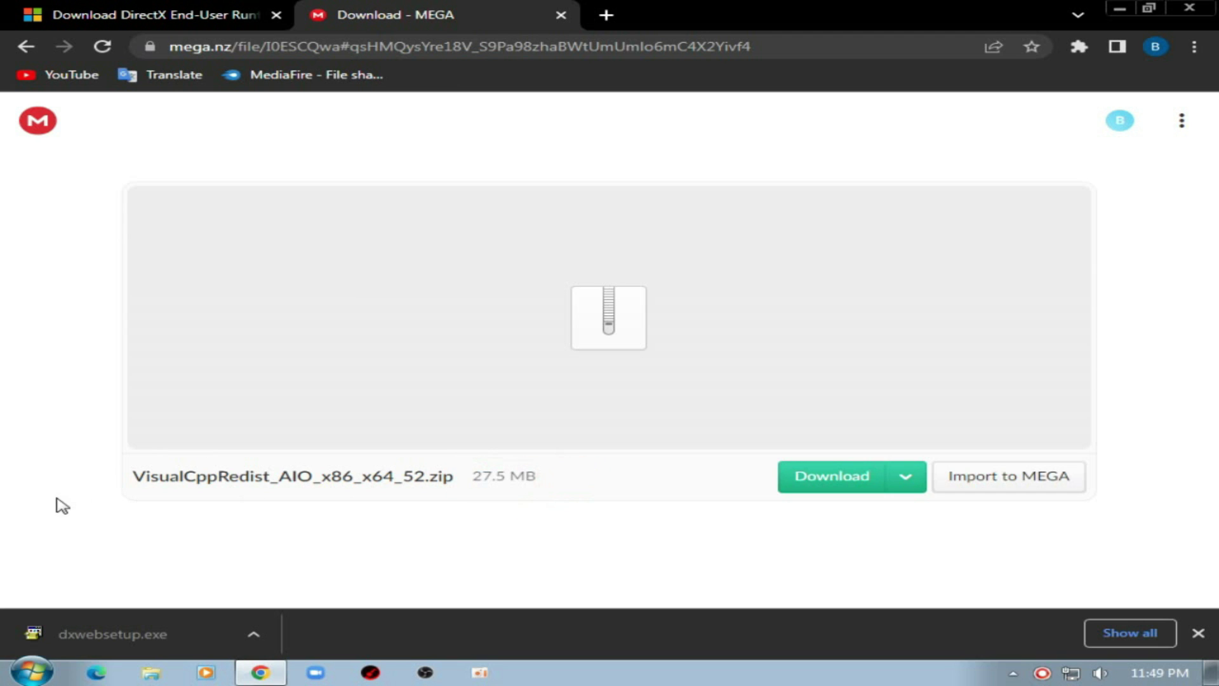
left_click(142, 465)
left_click_drag(143, 465, 447, 488)
left_click(277, 489)
left_click_drag(474, 476, 558, 476)
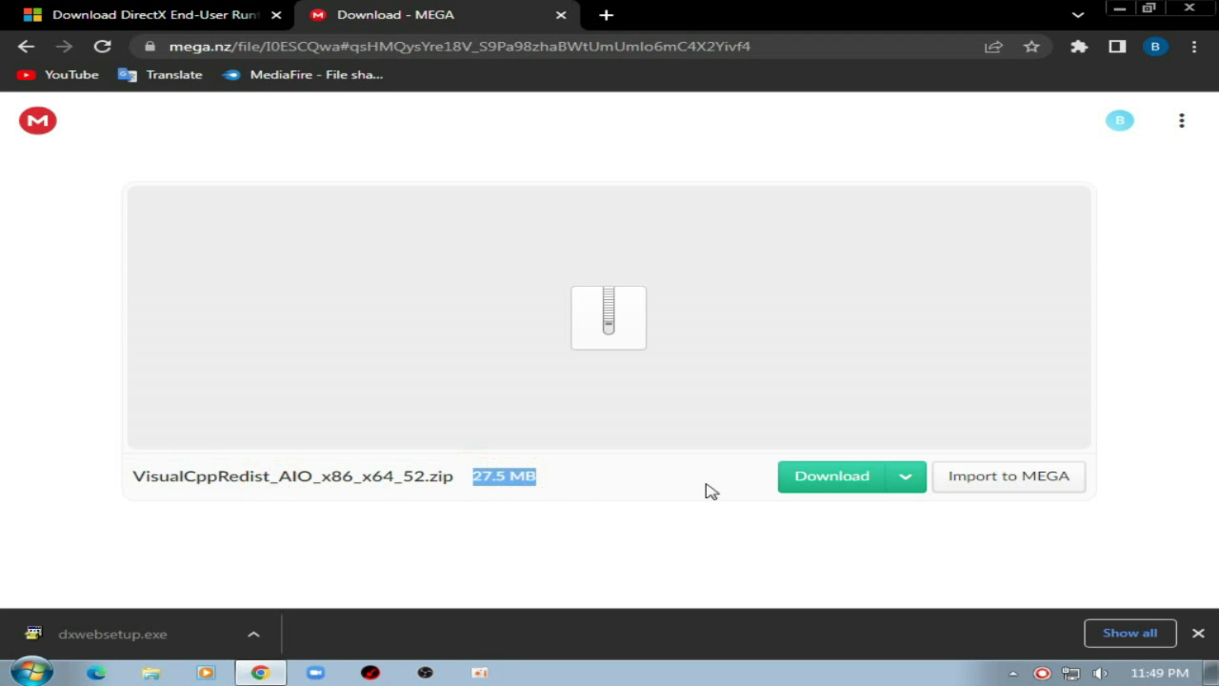
Download VisualCppRedist_AIO_x86_x64_52.zip from MEGA and close the browser once it completes
left_click(809, 480)
left_click(821, 484)
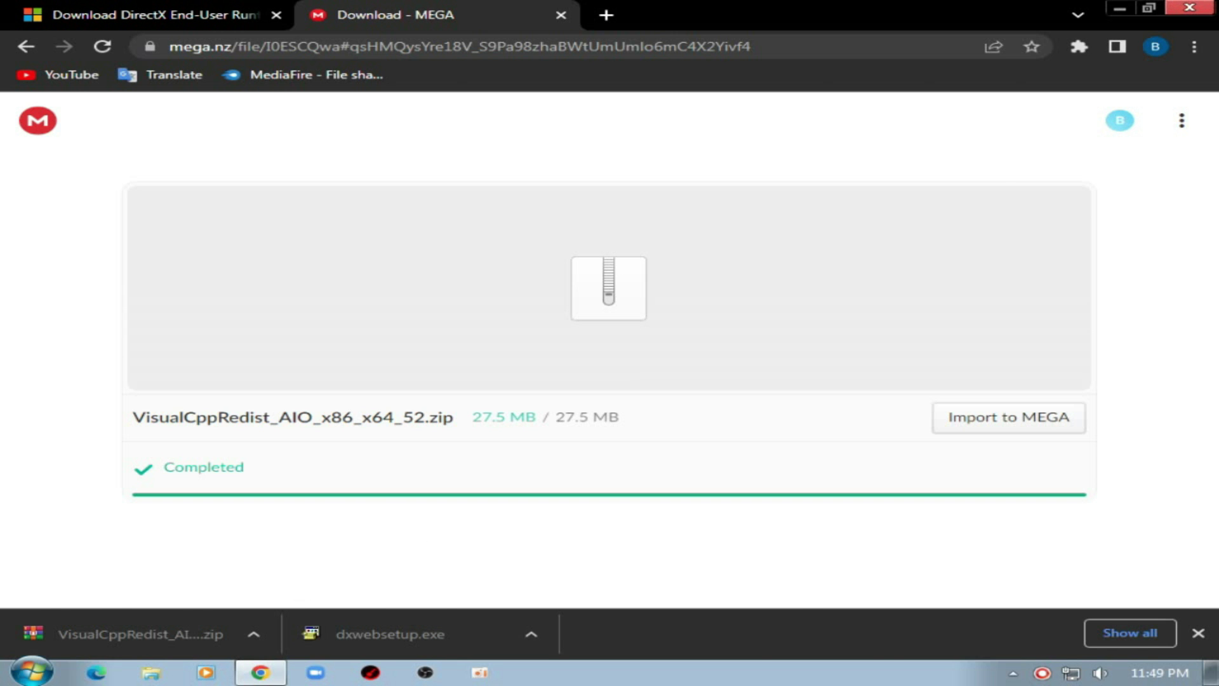
left_click(1190, 7)
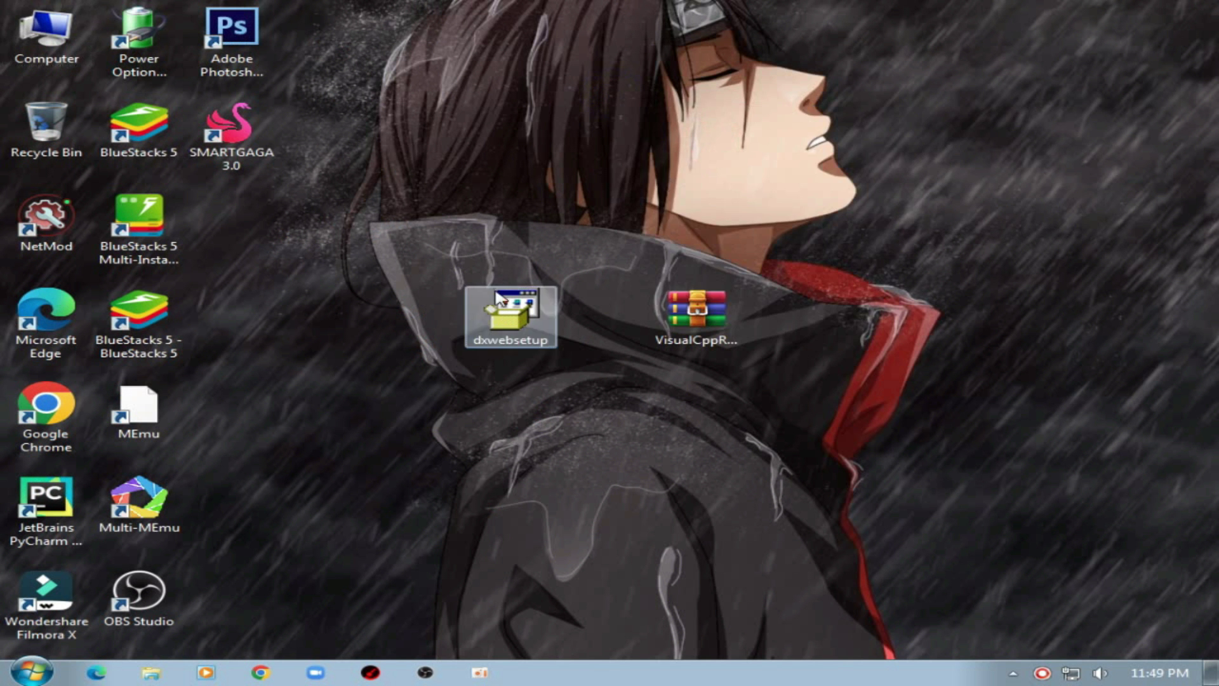
Rearrange the dxwebsetup installer and the Visual C++ archive on the desktop and refresh the desktop
left_click_drag(511, 312, 604, 315)
right_click(819, 219)
left_click(890, 272)
left_click_drag(436, 341, 754, 362)
left_click(606, 312)
left_click_drag(436, 253, 751, 389)
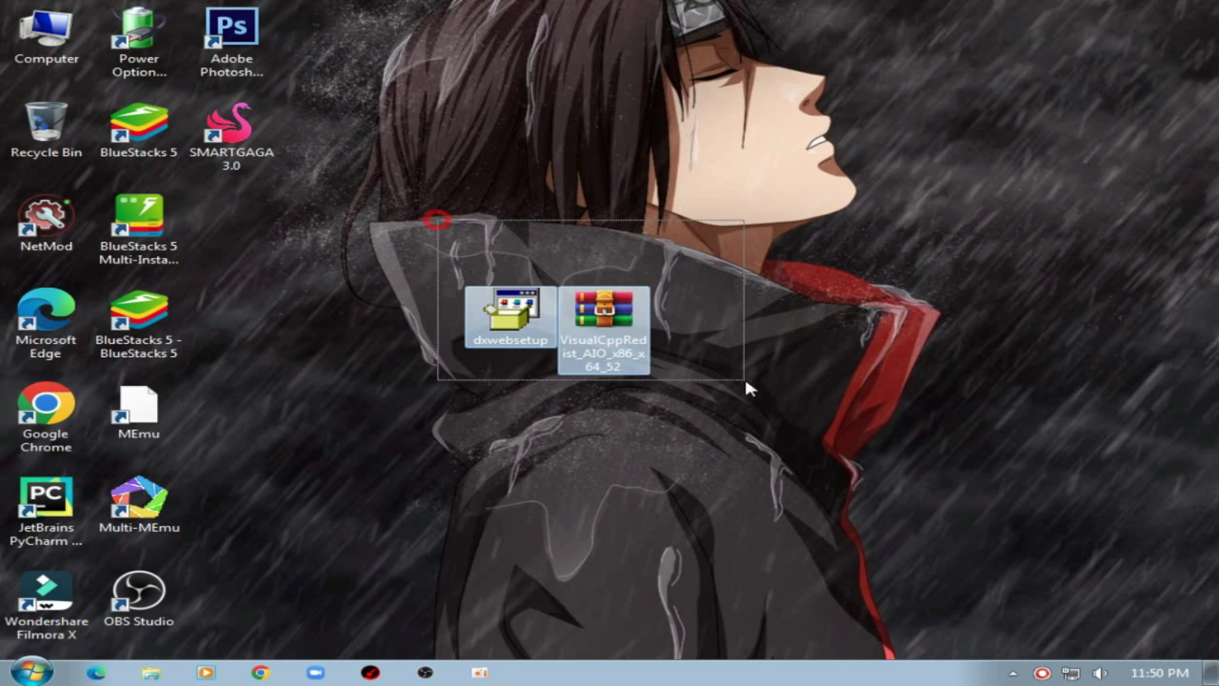
left_click(597, 336)
left_click_drag(602, 335, 680, 327)
Check the dxwebsetup installer's file size in its properties and close them
left_click(512, 314)
left_click(662, 331)
right_click(675, 332)
left_click(512, 318)
right_click(492, 317)
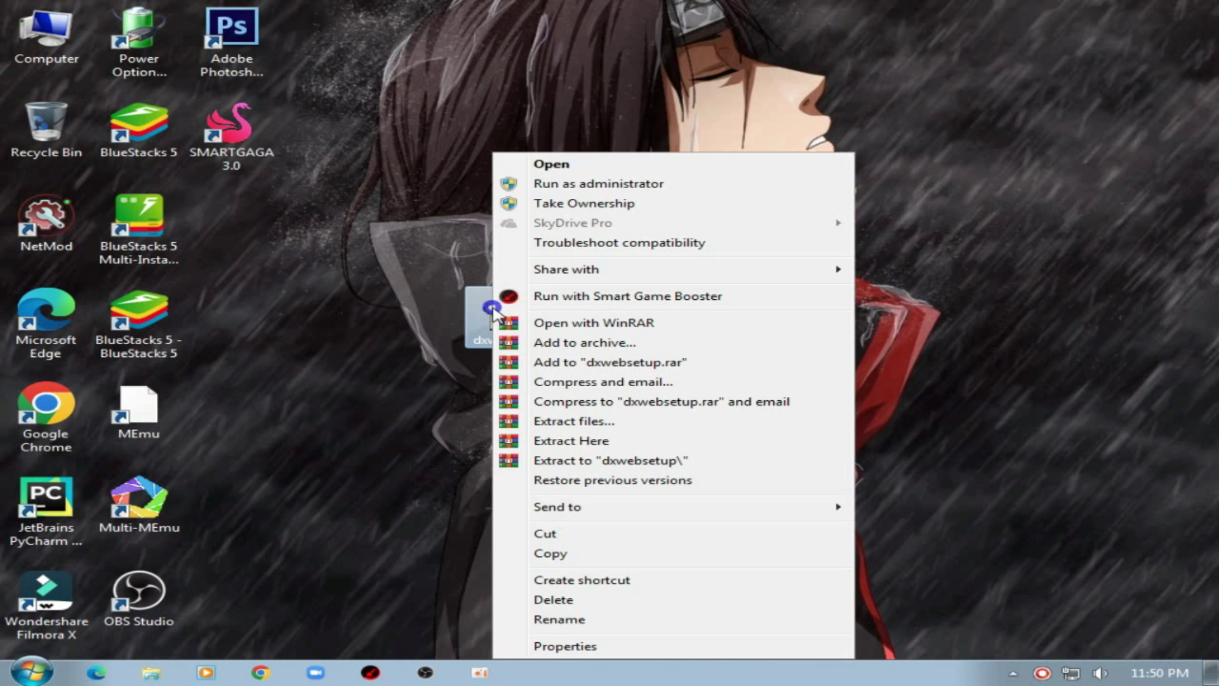
left_click(544, 643)
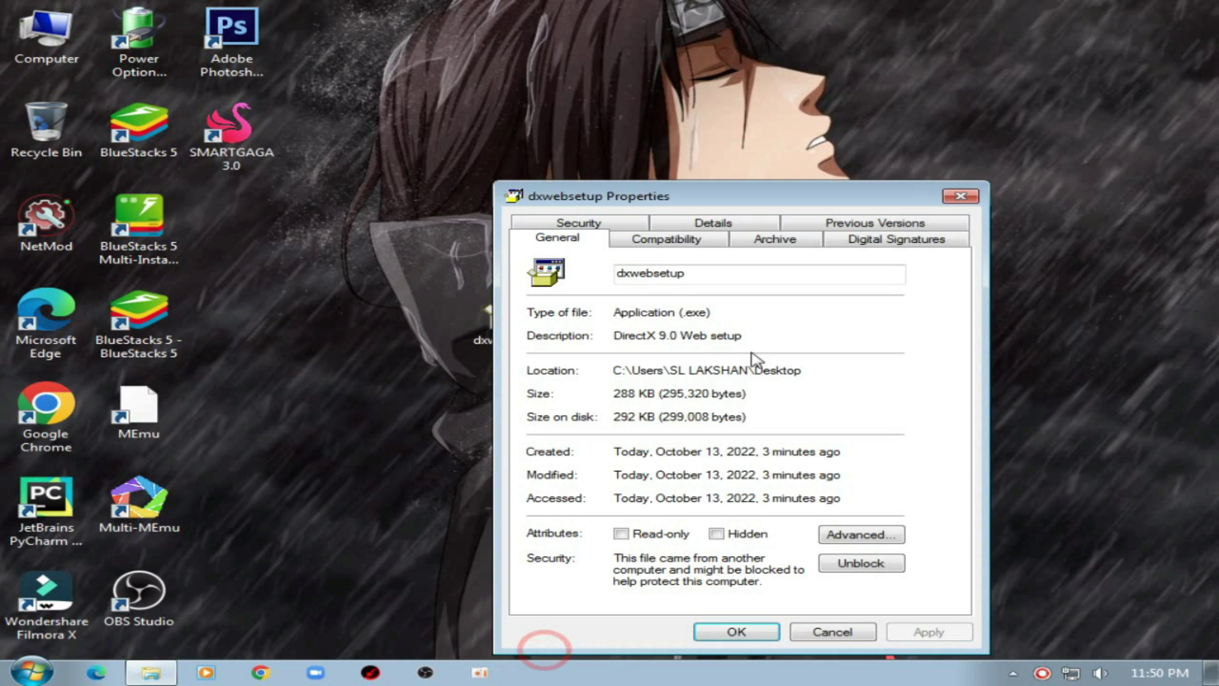
left_click(618, 392)
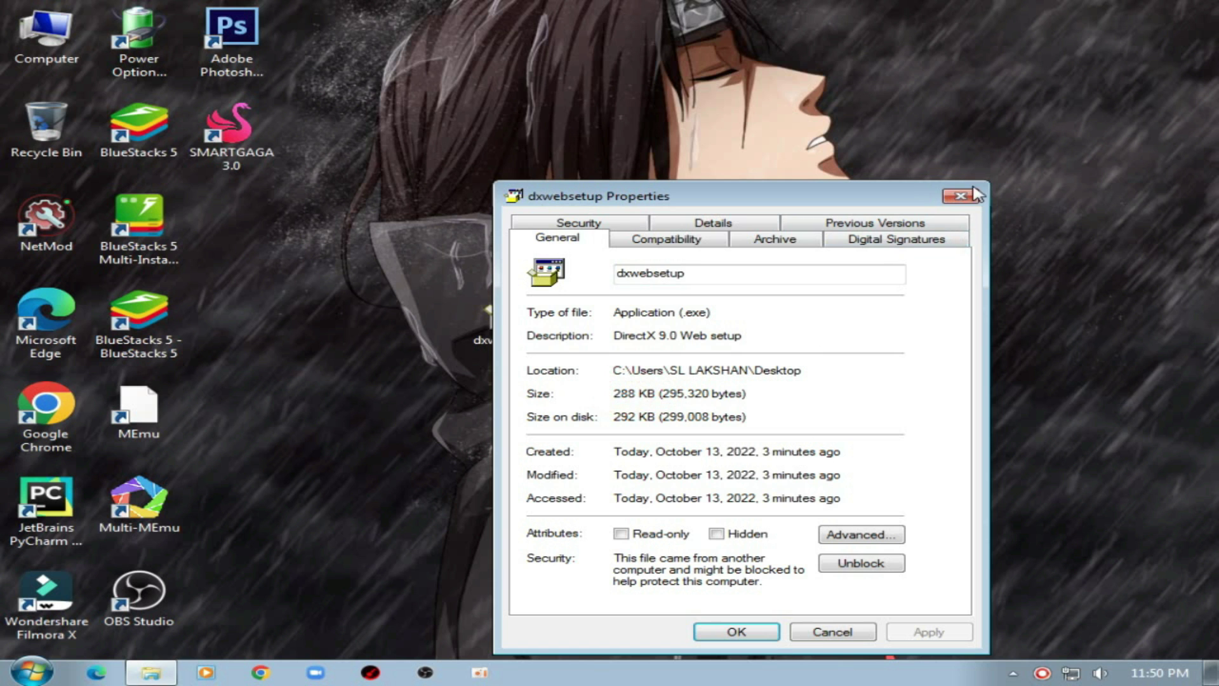
left_click(961, 196)
Check the file size of the VisualCppRedist_AIO_x86_x64_52 archive in its properties and close them
left_click(697, 311)
right_click(697, 311)
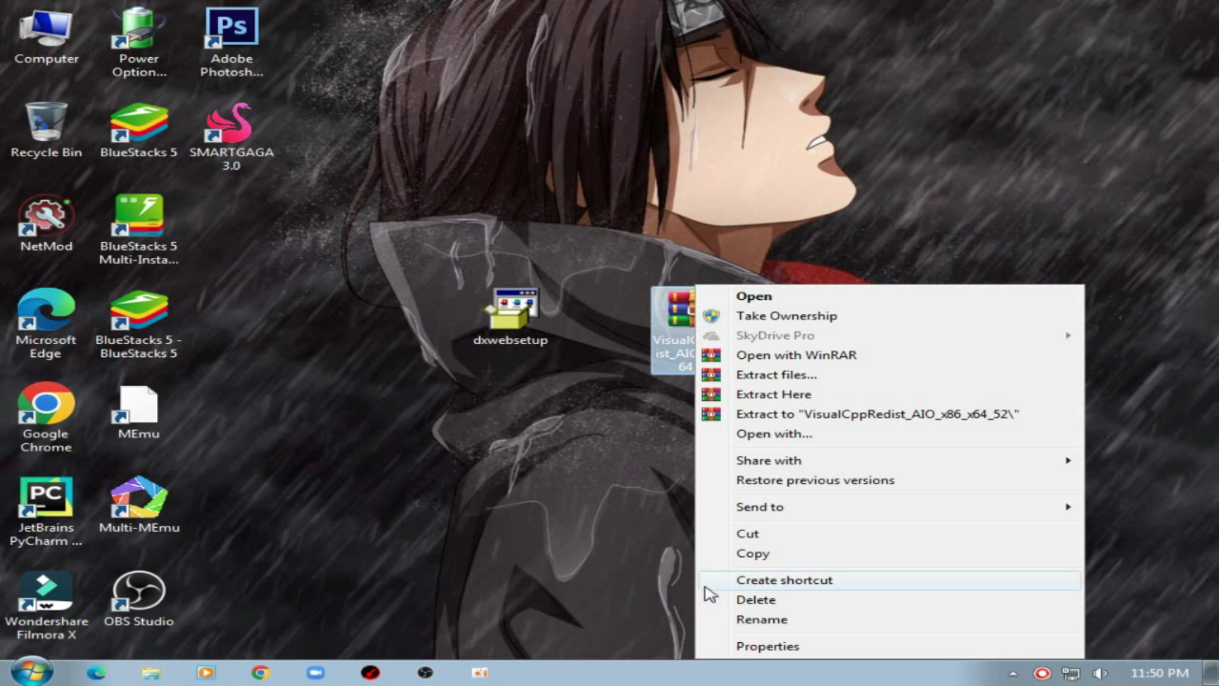
left_click(722, 648)
left_click_drag(871, 393, 816, 394)
left_click(816, 393)
left_click(1113, 212)
Move the Visual C++ archive farther from dxwebsetup and extract its contents directly onto the desktop
right_click(978, 112)
left_click(1029, 157)
left_click_drag(713, 335, 801, 335)
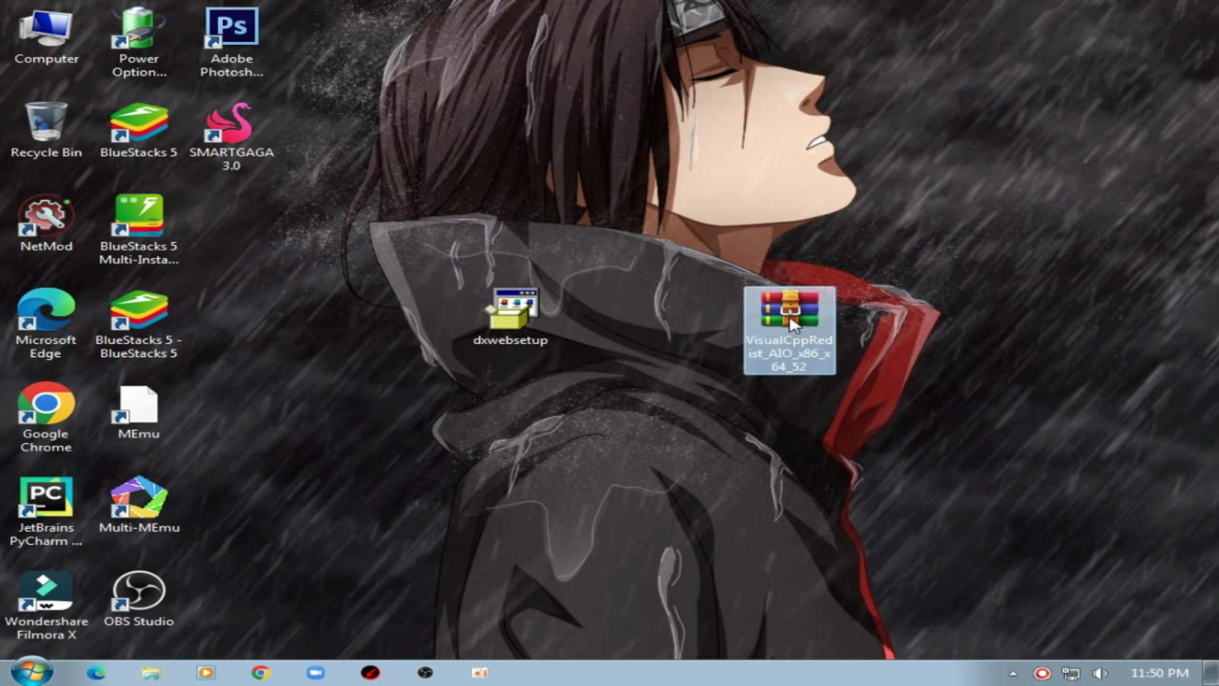
right_click(790, 285)
left_click(843, 395)
Place the extracted VisualCppRedist_AIO_x86_x64 installer above the archive and launch its setup
left_click_drag(267, 240, 693, 132)
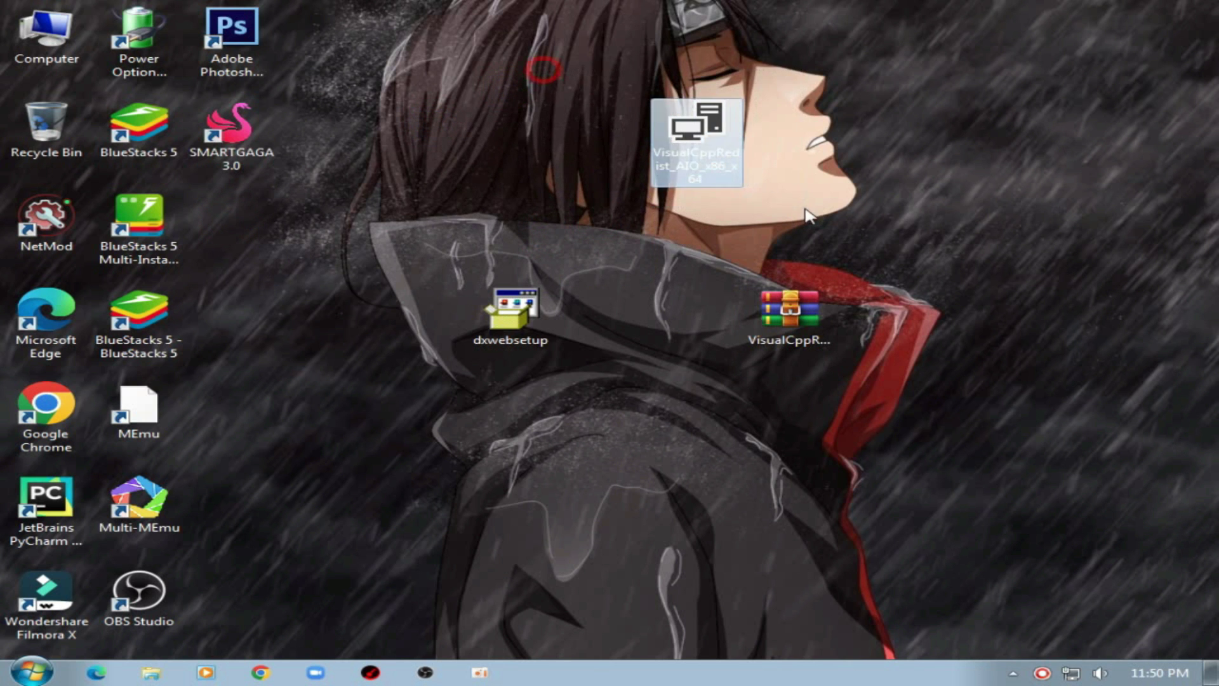
right_click(660, 136)
left_click(722, 148)
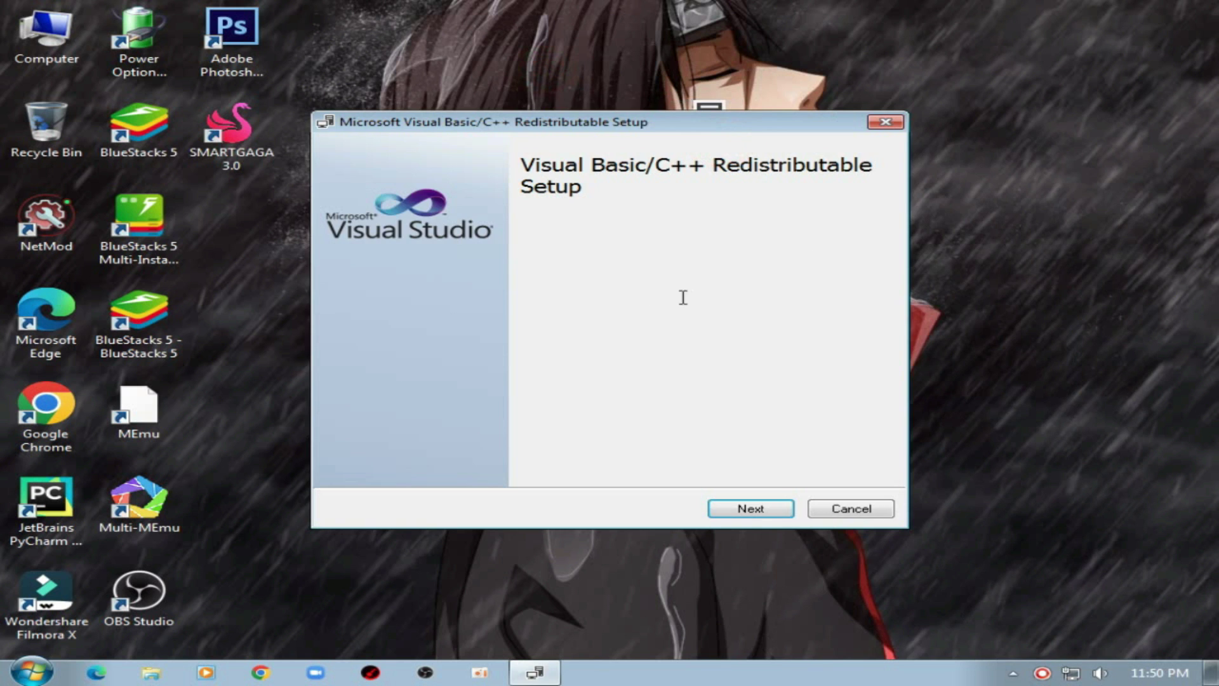
Install the Visual Basic/C++ Redistributable through its setup wizard and finish the setup
left_click_drag(532, 159, 675, 218)
left_click(675, 215)
left_click(749, 511)
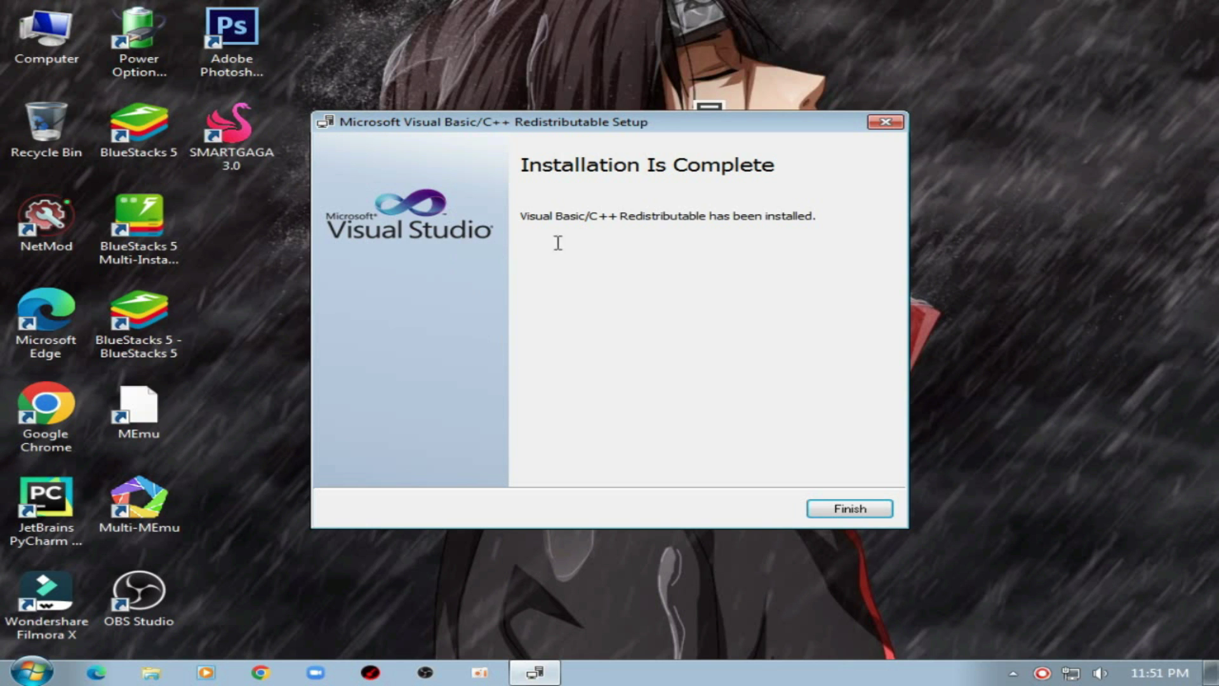
left_click_drag(530, 215, 823, 230)
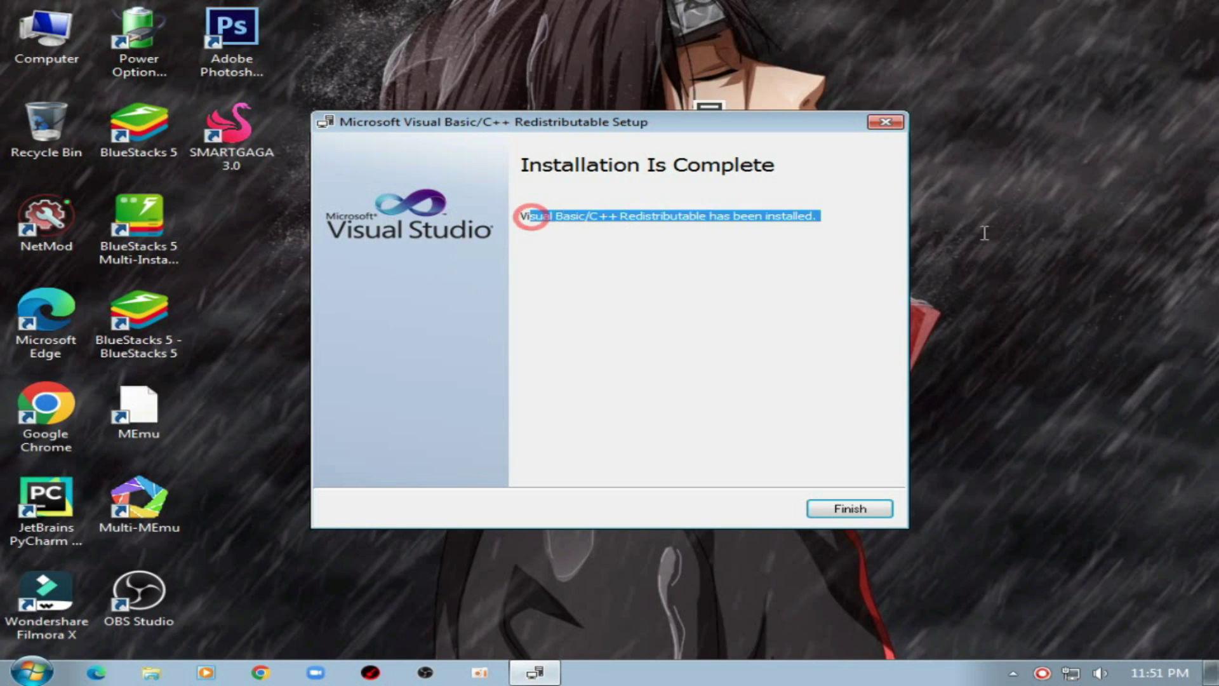
left_click(821, 232)
left_click(564, 231)
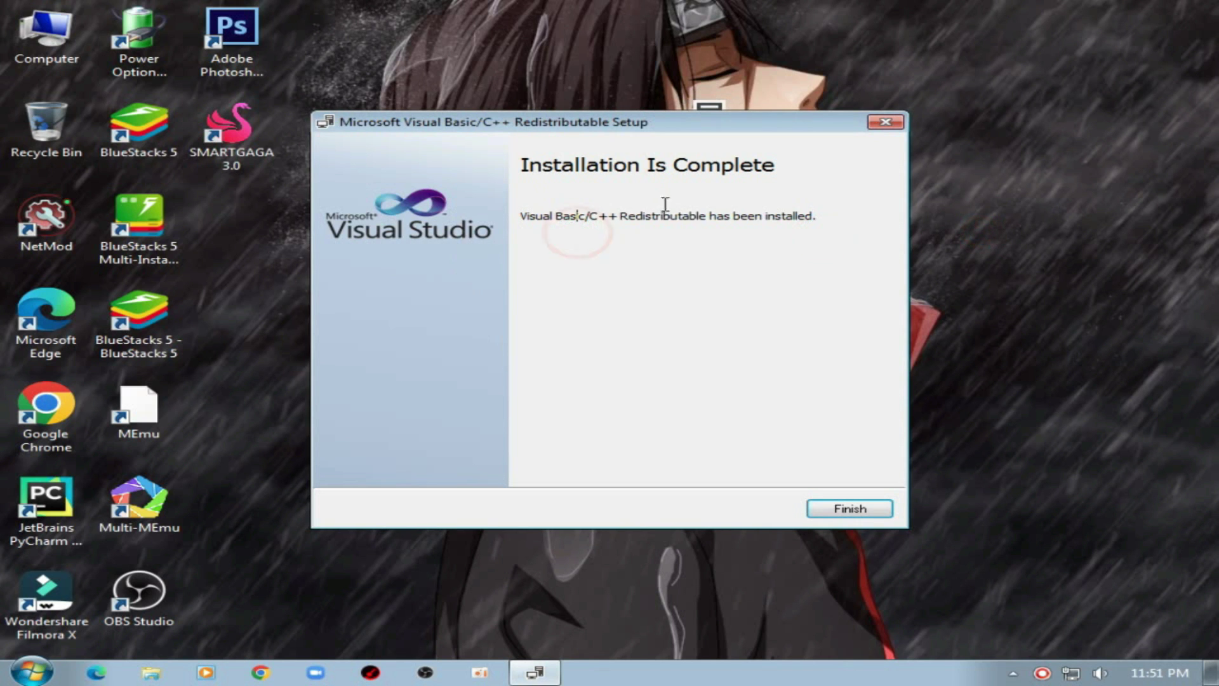
left_click(826, 165)
left_click(844, 511)
Move the VisualCppRedist_AIO_x86_x64 installer and its archive to the Recycle Bin and refresh the desktop
right_click(600, 175)
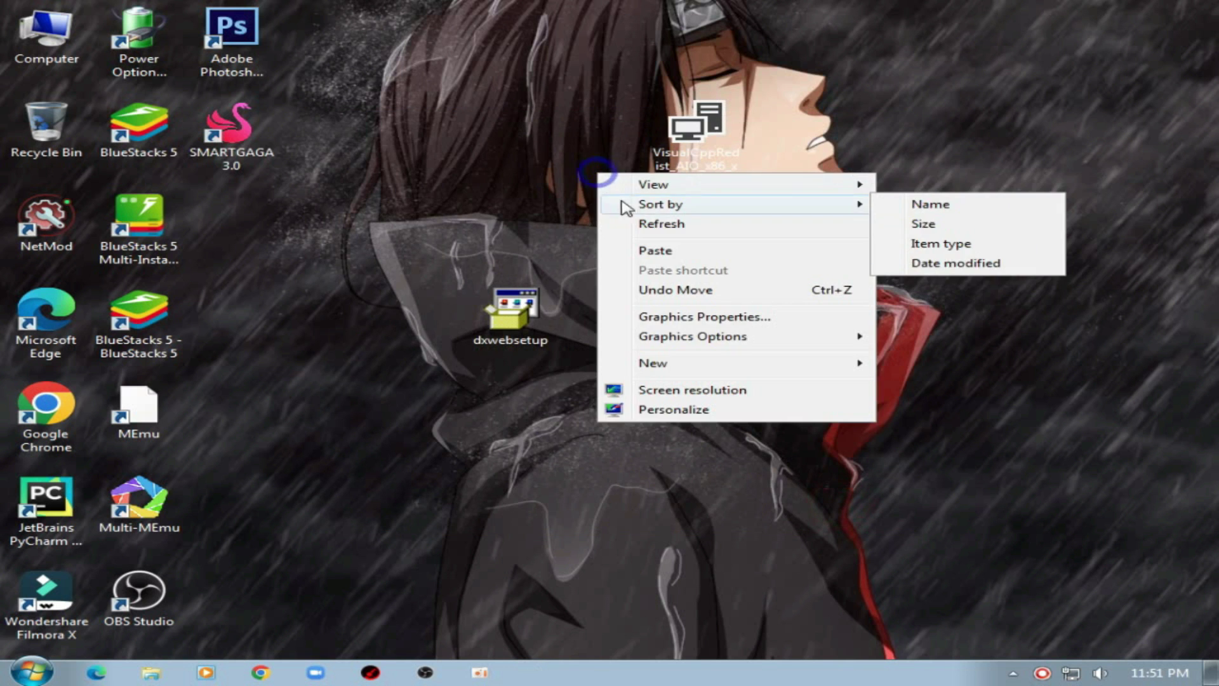
left_click(665, 226)
left_click_drag(697, 127, 789, 235)
left_click_drag(599, 155, 866, 326)
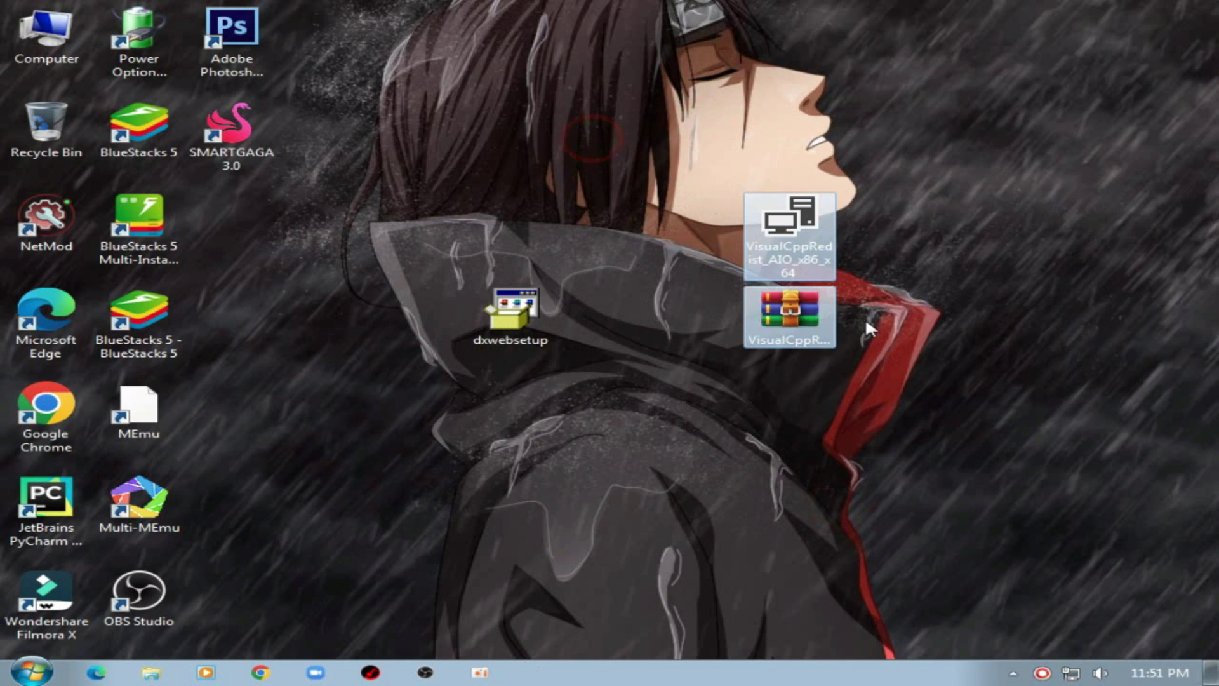
left_click_drag(801, 259, 48, 124)
right_click(601, 128)
left_click(665, 179)
Run dxwebsetup as administrator and accept the DirectX license agreement
left_click_drag(499, 301, 686, 308)
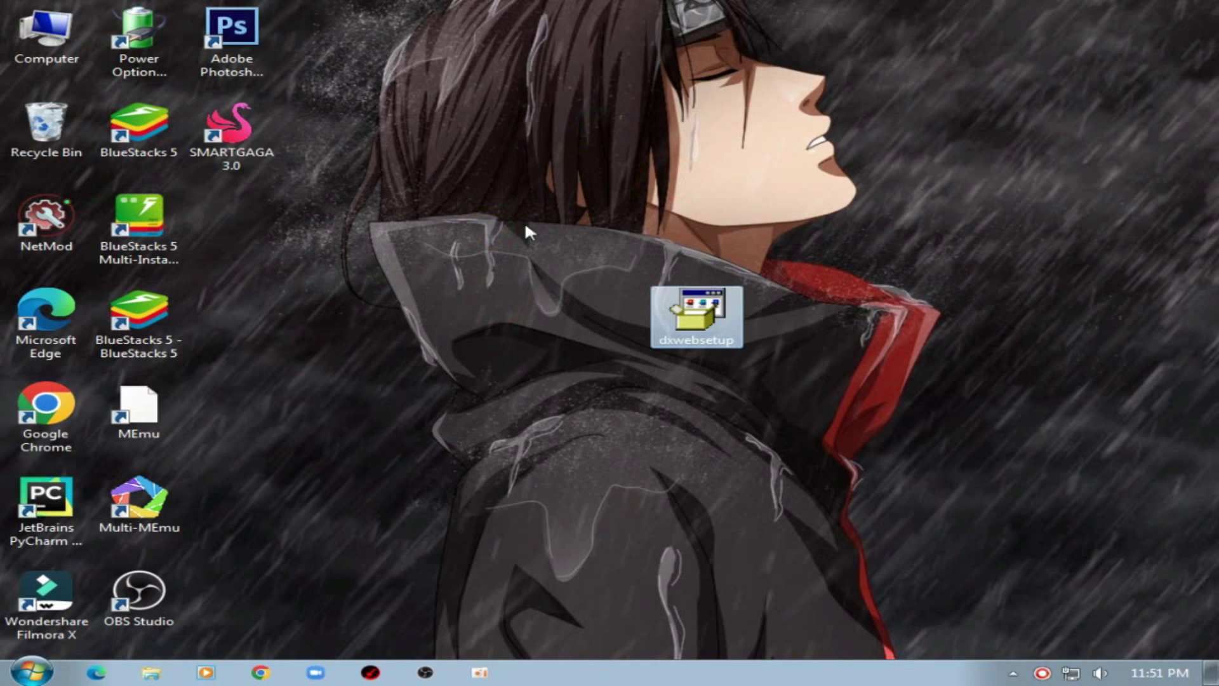
right_click(692, 321)
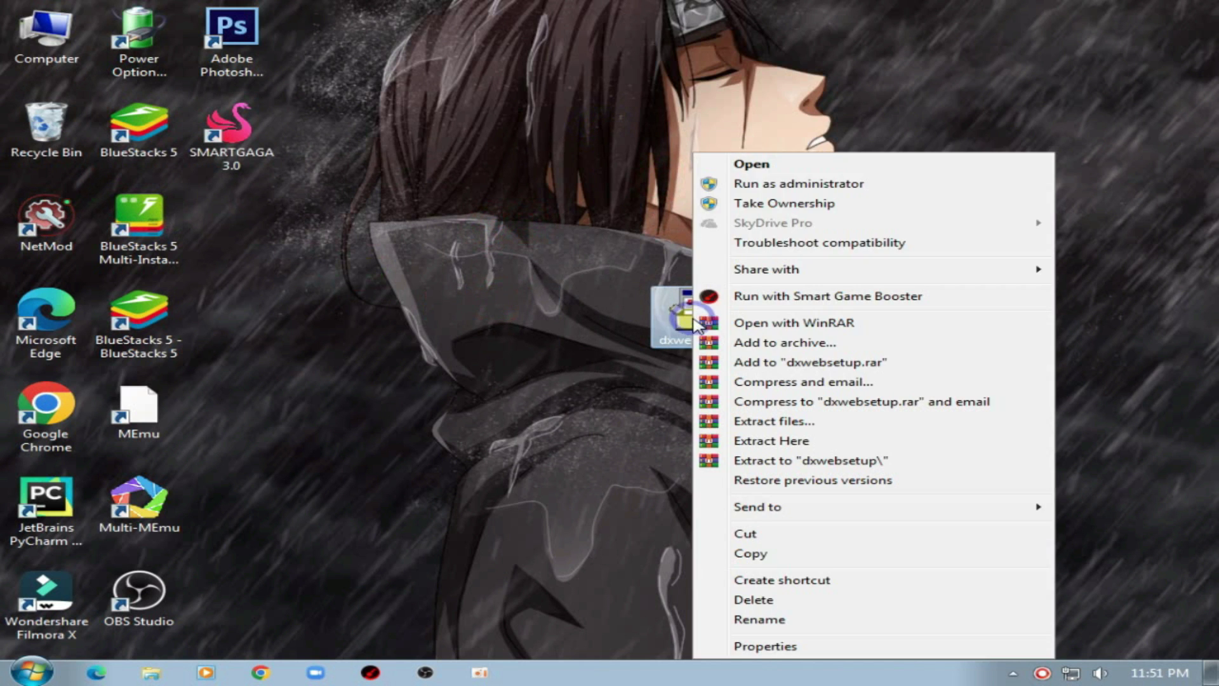
left_click(771, 186)
left_click_drag(380, 58, 475, 88)
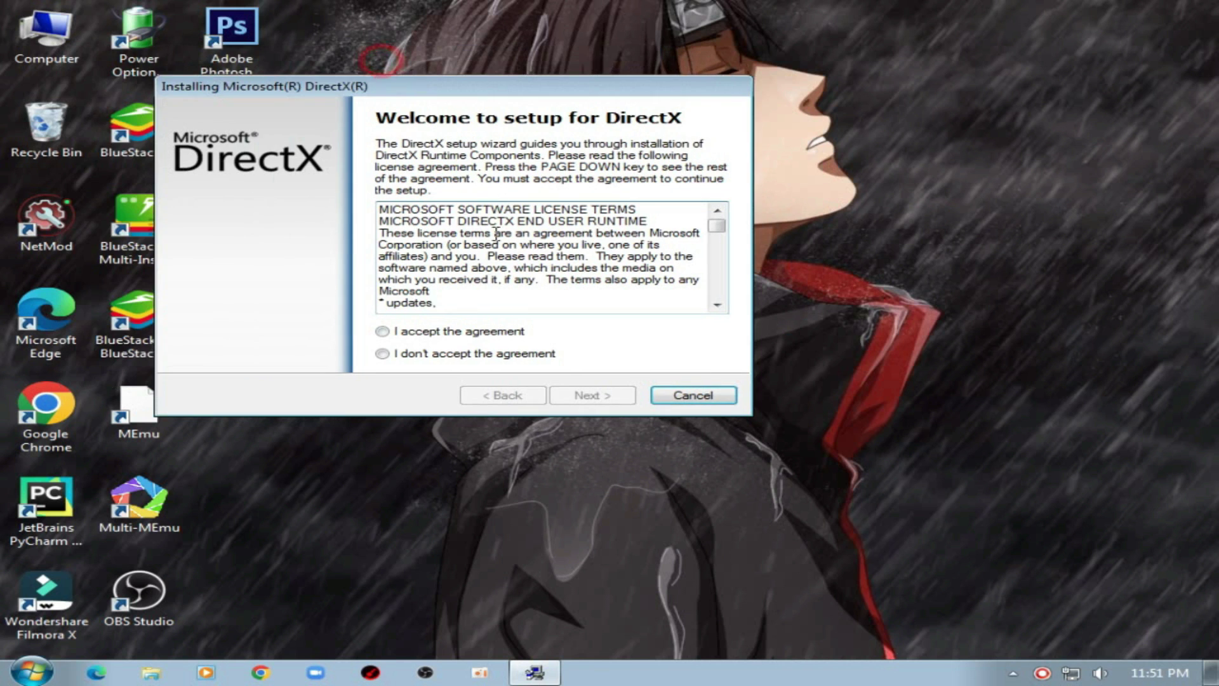
left_click(383, 331)
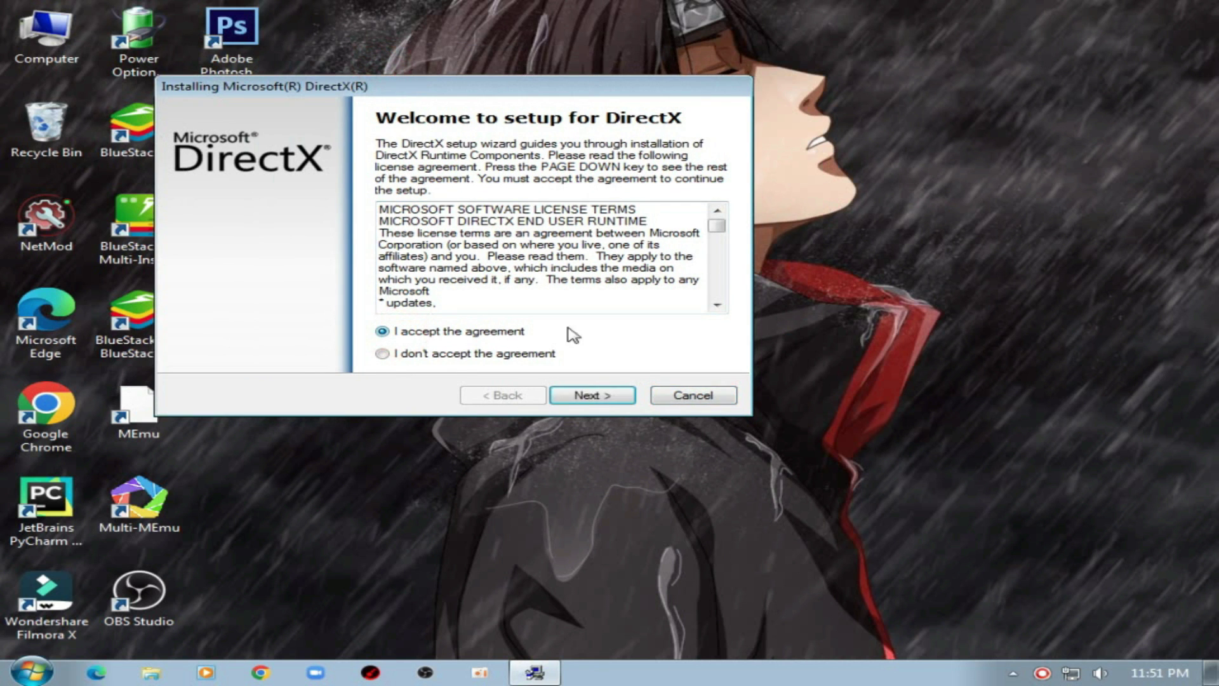
left_click(590, 391)
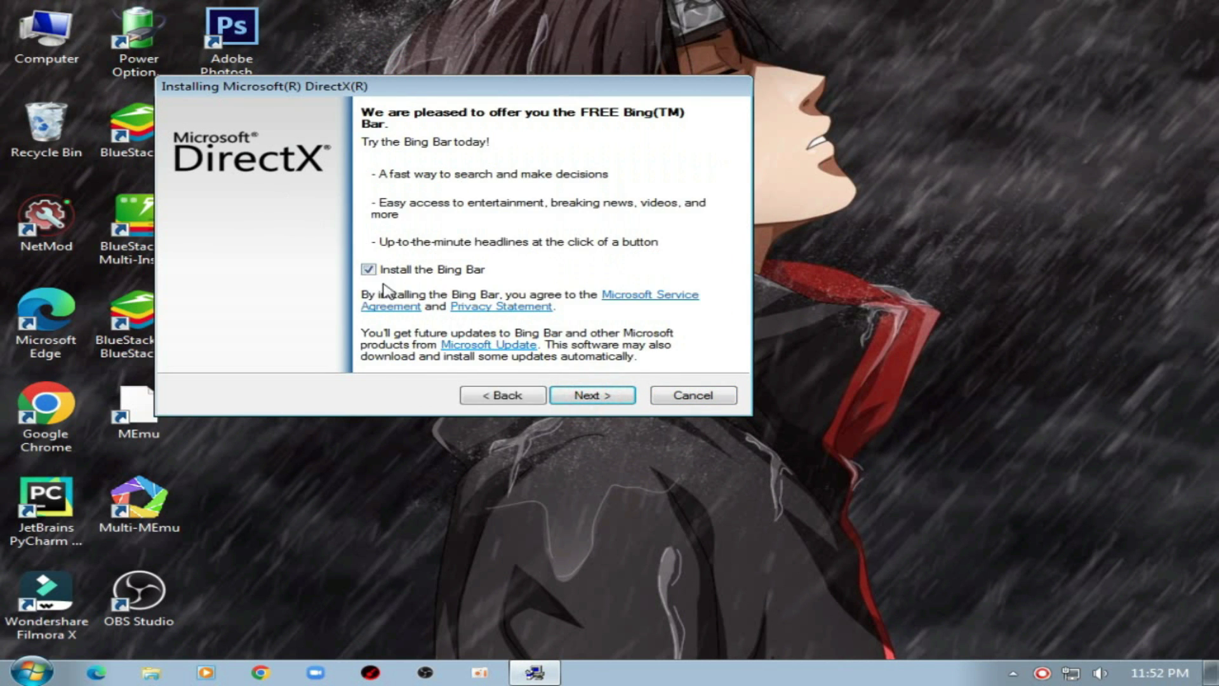
Opt out of installing the Bing Bar and start installing the DirectX runtime components
left_click(369, 269)
left_click(536, 178)
left_click(592, 397)
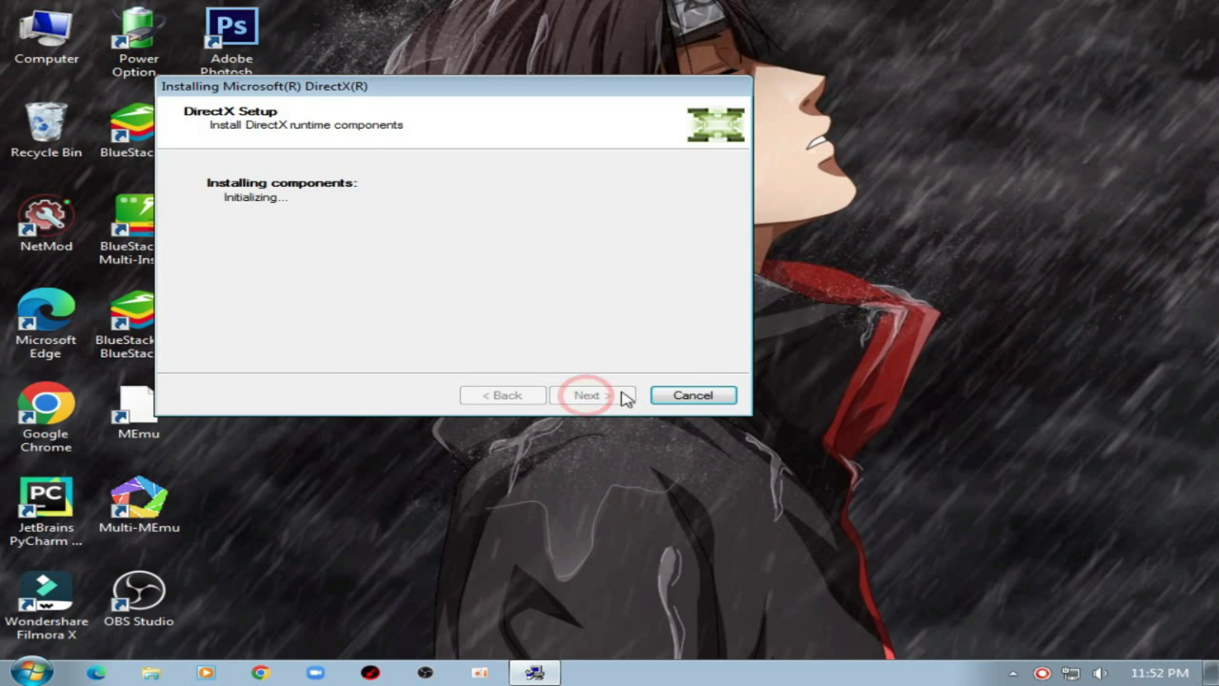
Cancel the running DirectX component installation and close the setup wizard
left_click(695, 394)
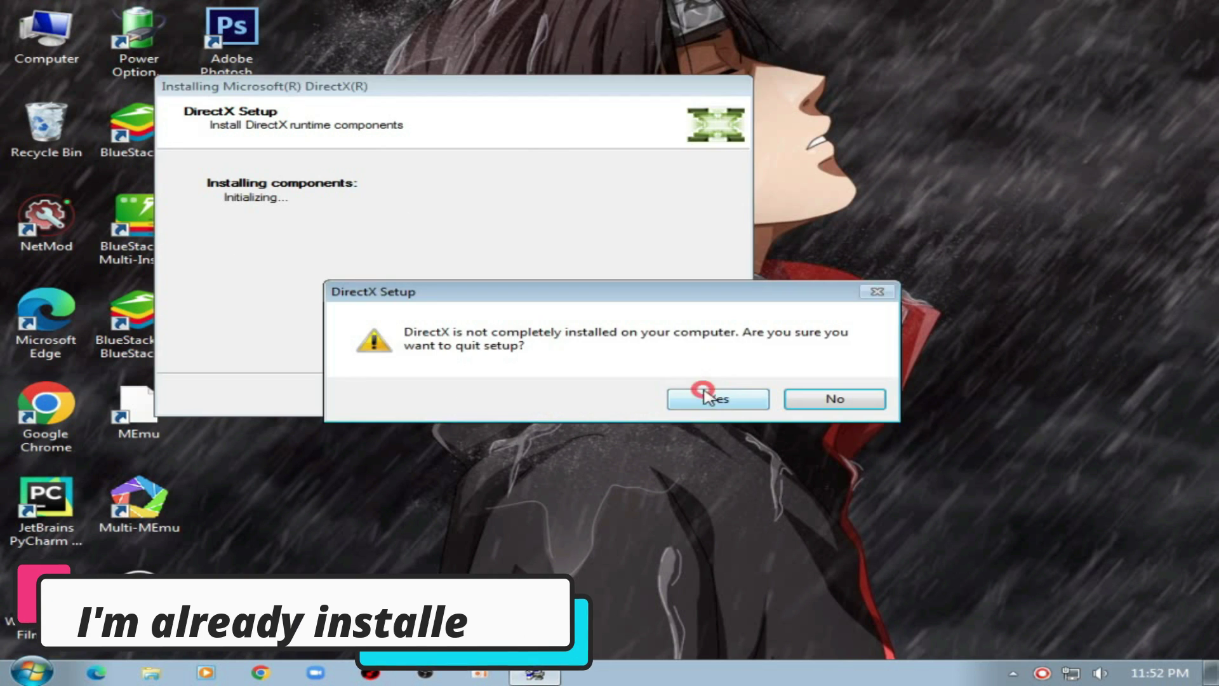
left_click(701, 402)
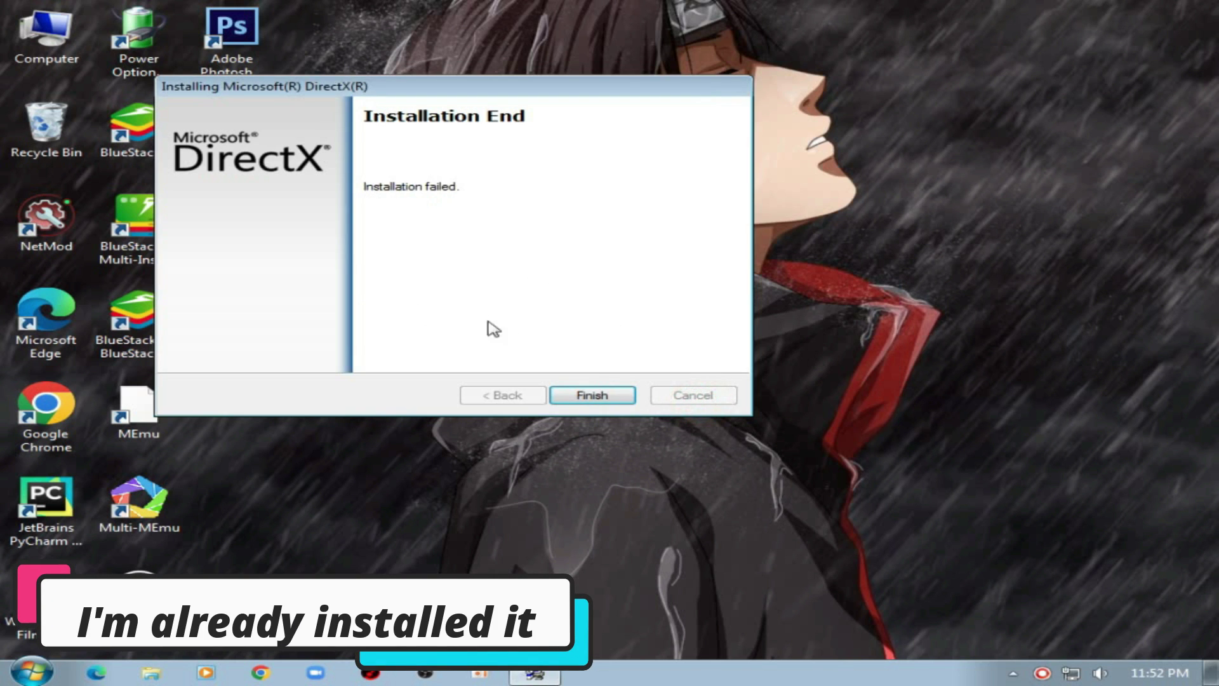
left_click(594, 390)
Move the dxwebsetup installer to the Recycle Bin and refresh the desktop
right_click(538, 236)
left_click(571, 282)
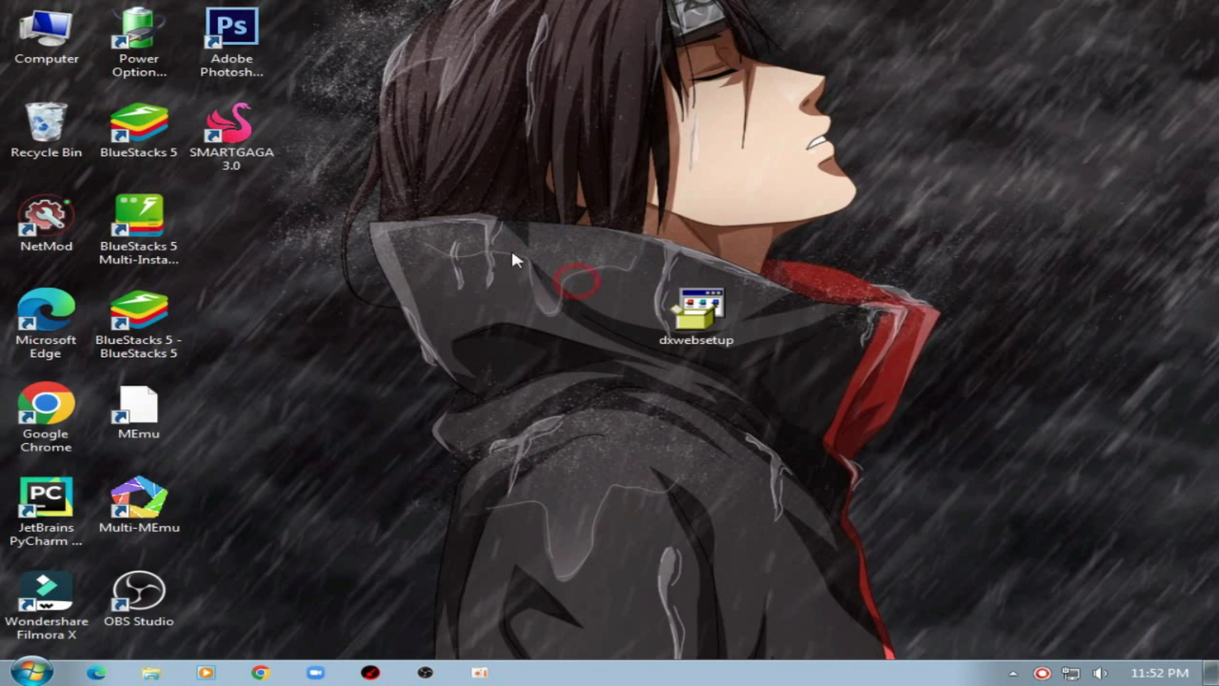
left_click(724, 321)
left_click_drag(748, 330, 45, 127)
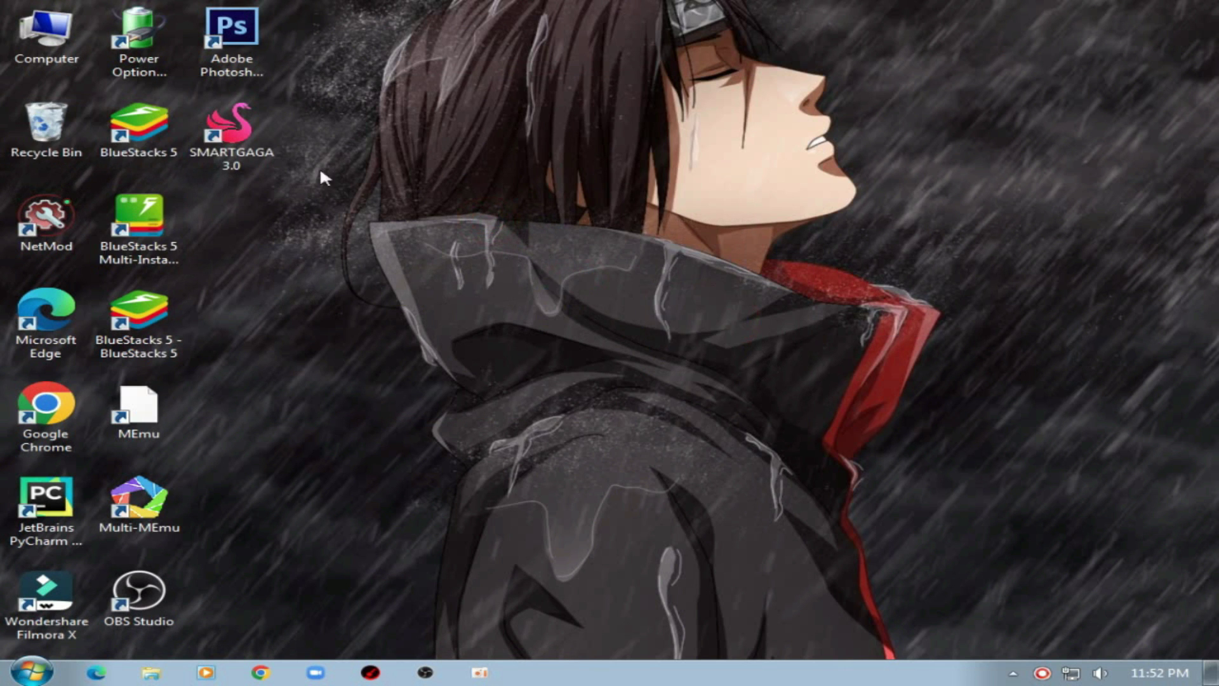
right_click(608, 173)
left_click(664, 224)
Open the list of installed programs in Control Panel and examine the Microsoft Visual C++ redistributable entries
left_click(30, 671)
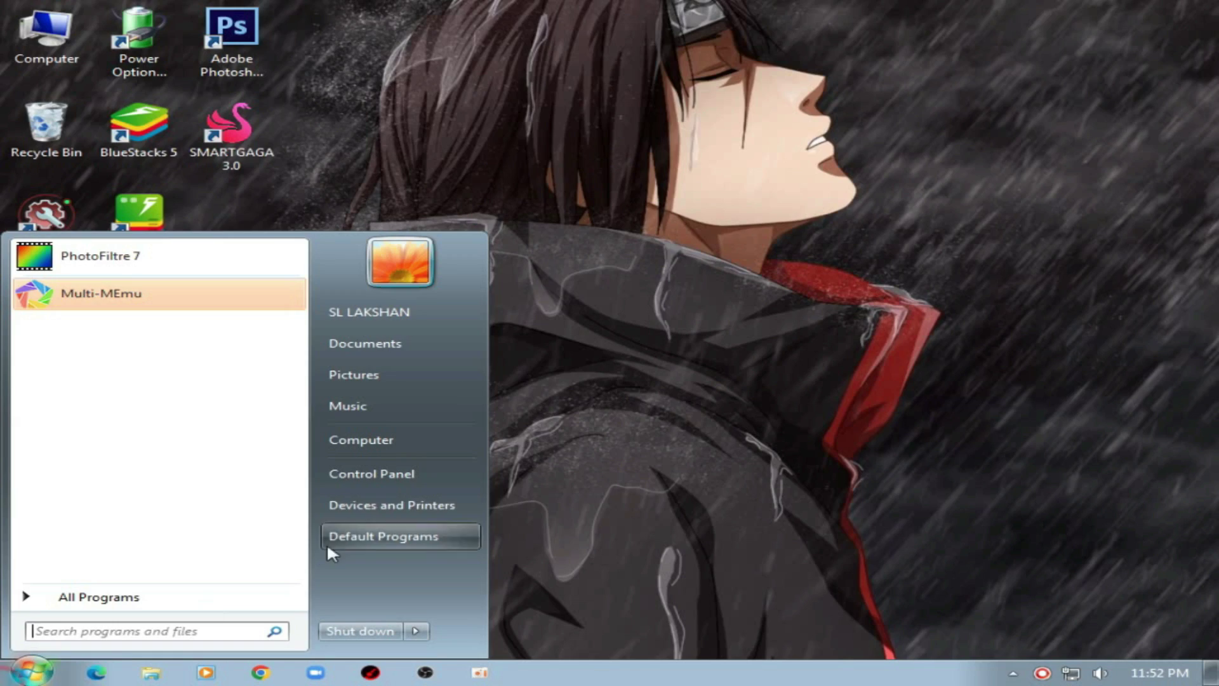
left_click(366, 474)
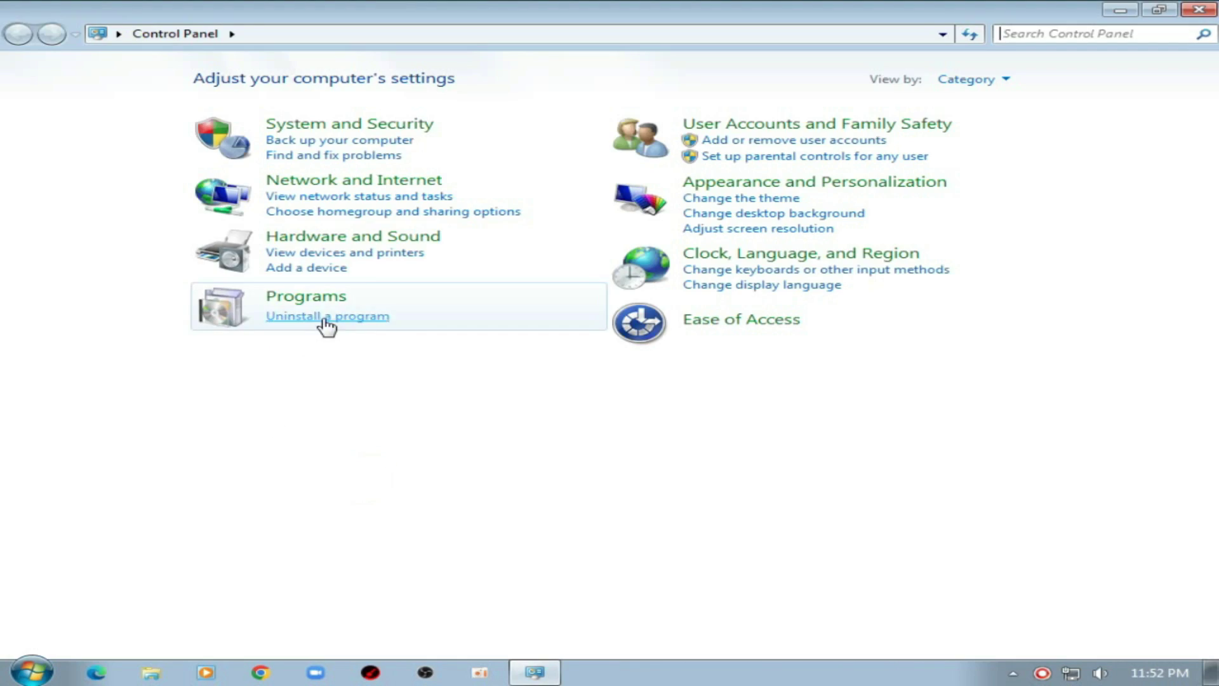
left_click(321, 320)
scroll(444, 372, "down", 5)
scroll(406, 355, "up", 2)
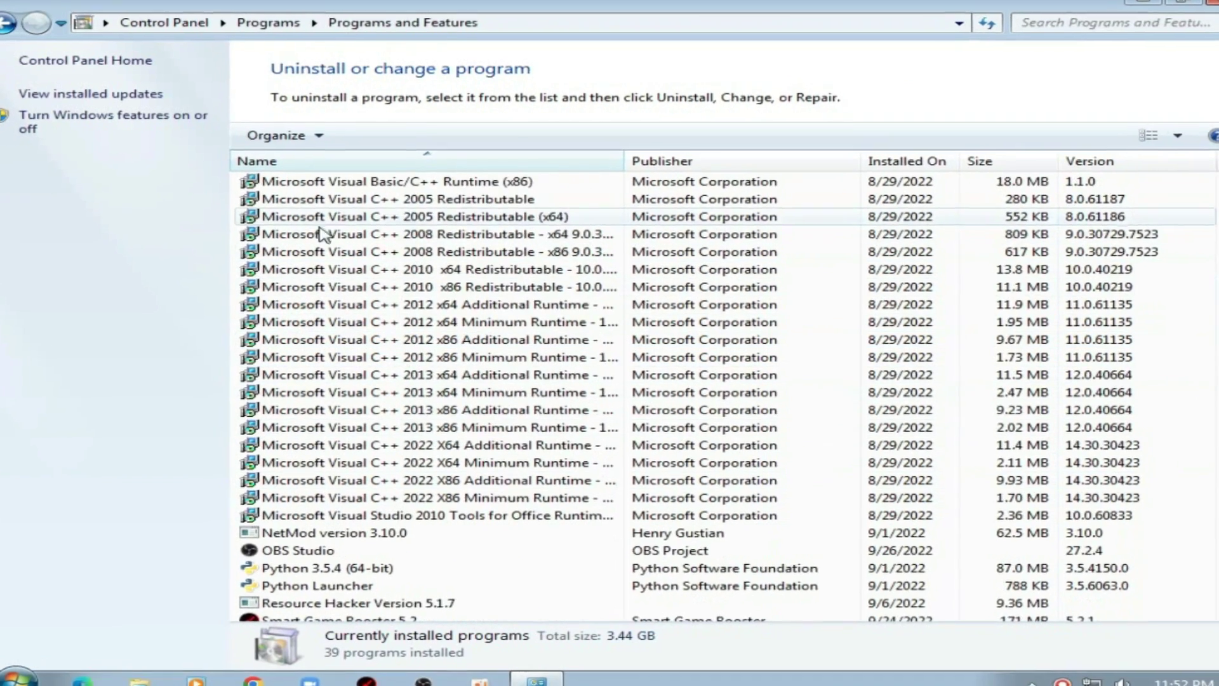
scroll(324, 235, "up", 1)
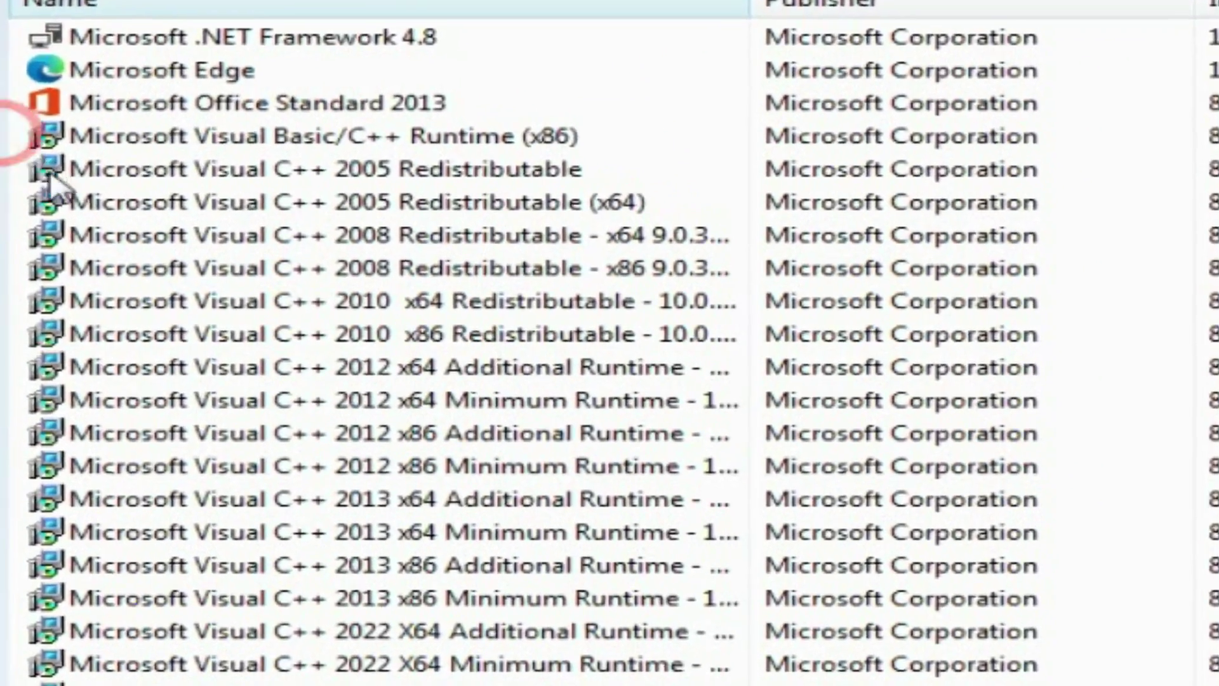
scroll(387, 412, "up", 1)
scroll(416, 390, "up", 1)
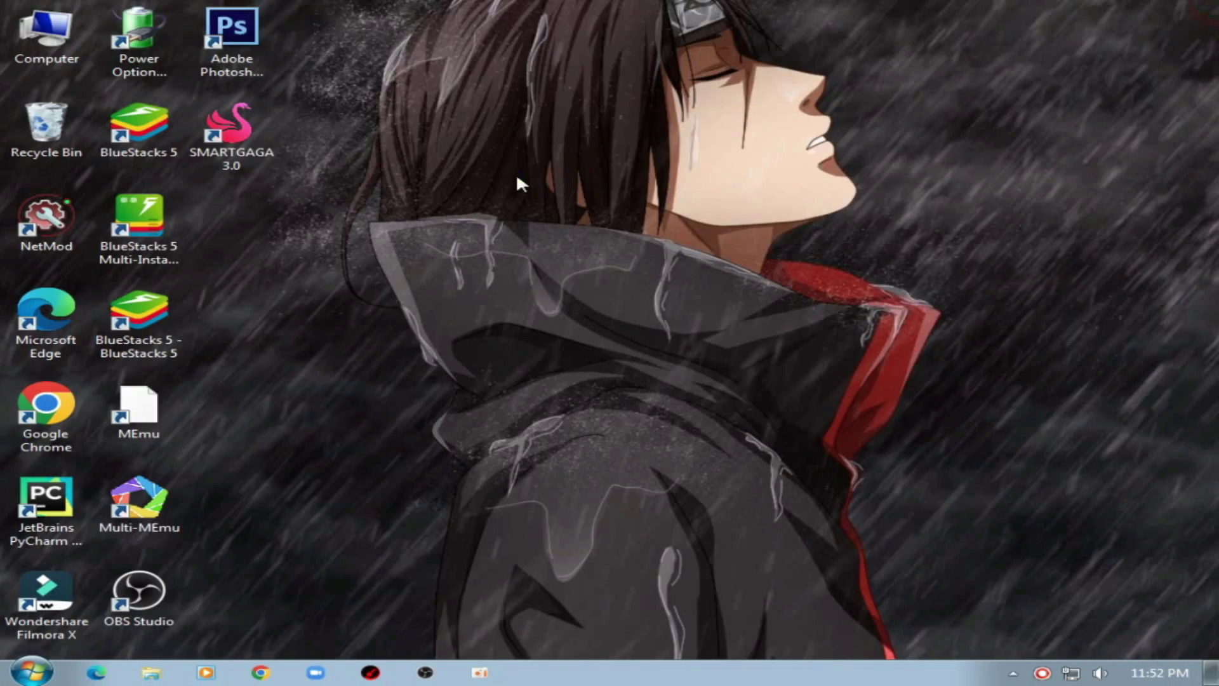
right_click(517, 181)
left_click(606, 230)
right_click(462, 189)
left_click(554, 238)
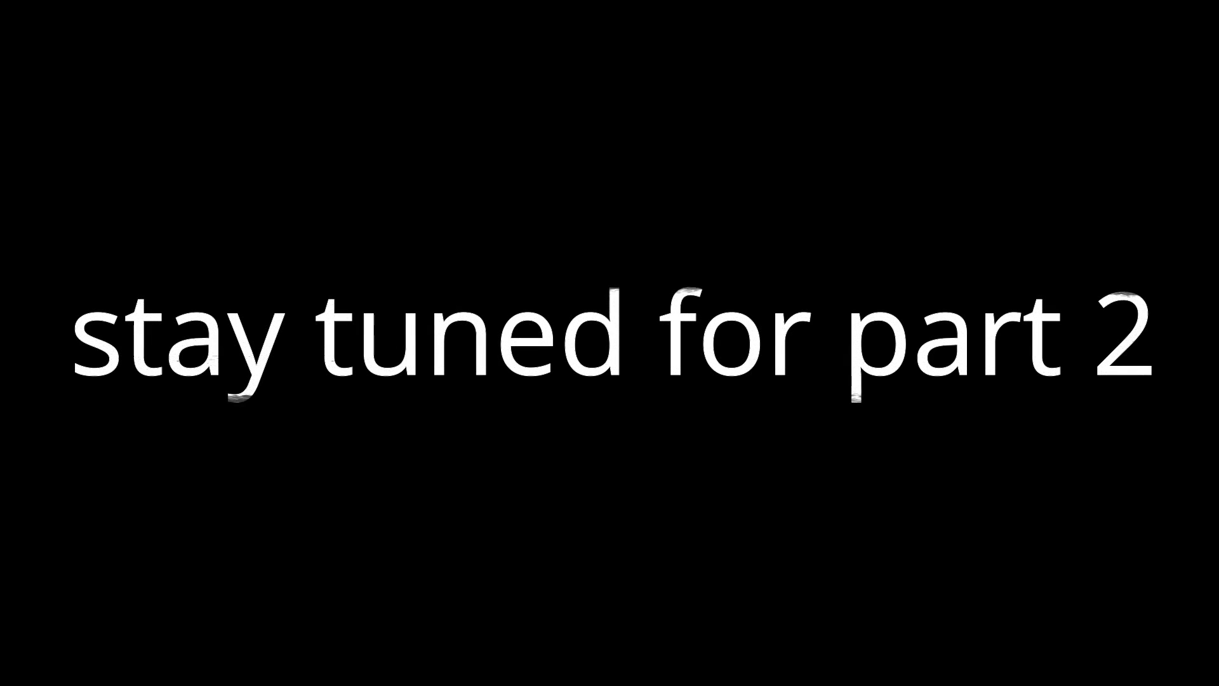